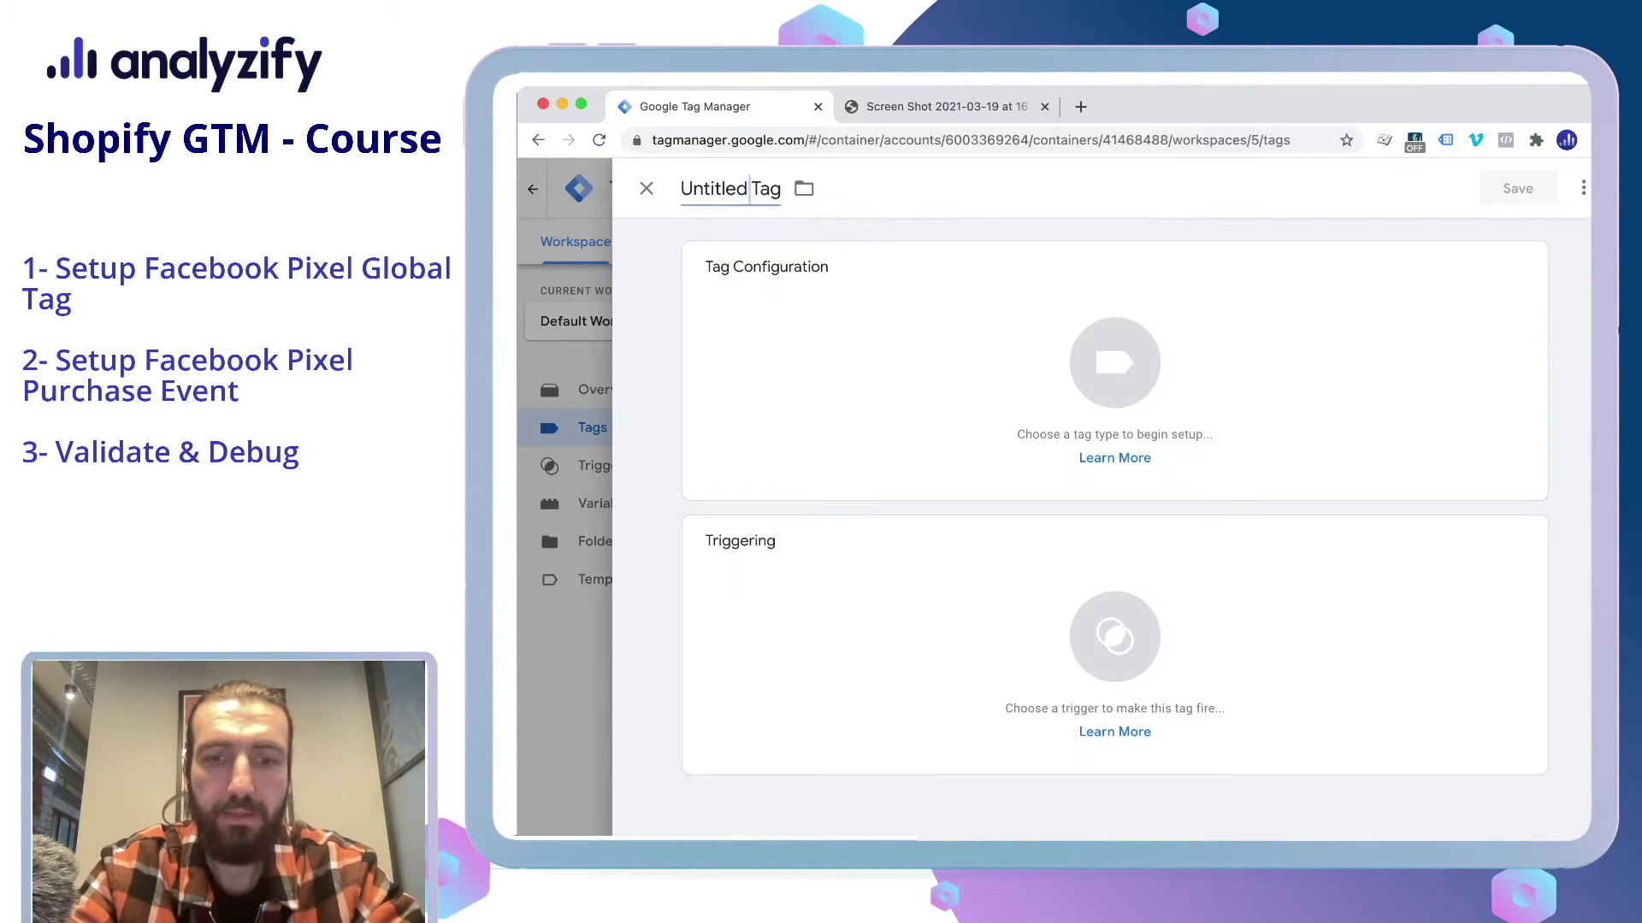
Step: Name the tag 'FB Pixel - Global Tag' and base it on the Facebook Pixel gallery template
left_click(749, 188)
type("FB Pixel - Global Tag")
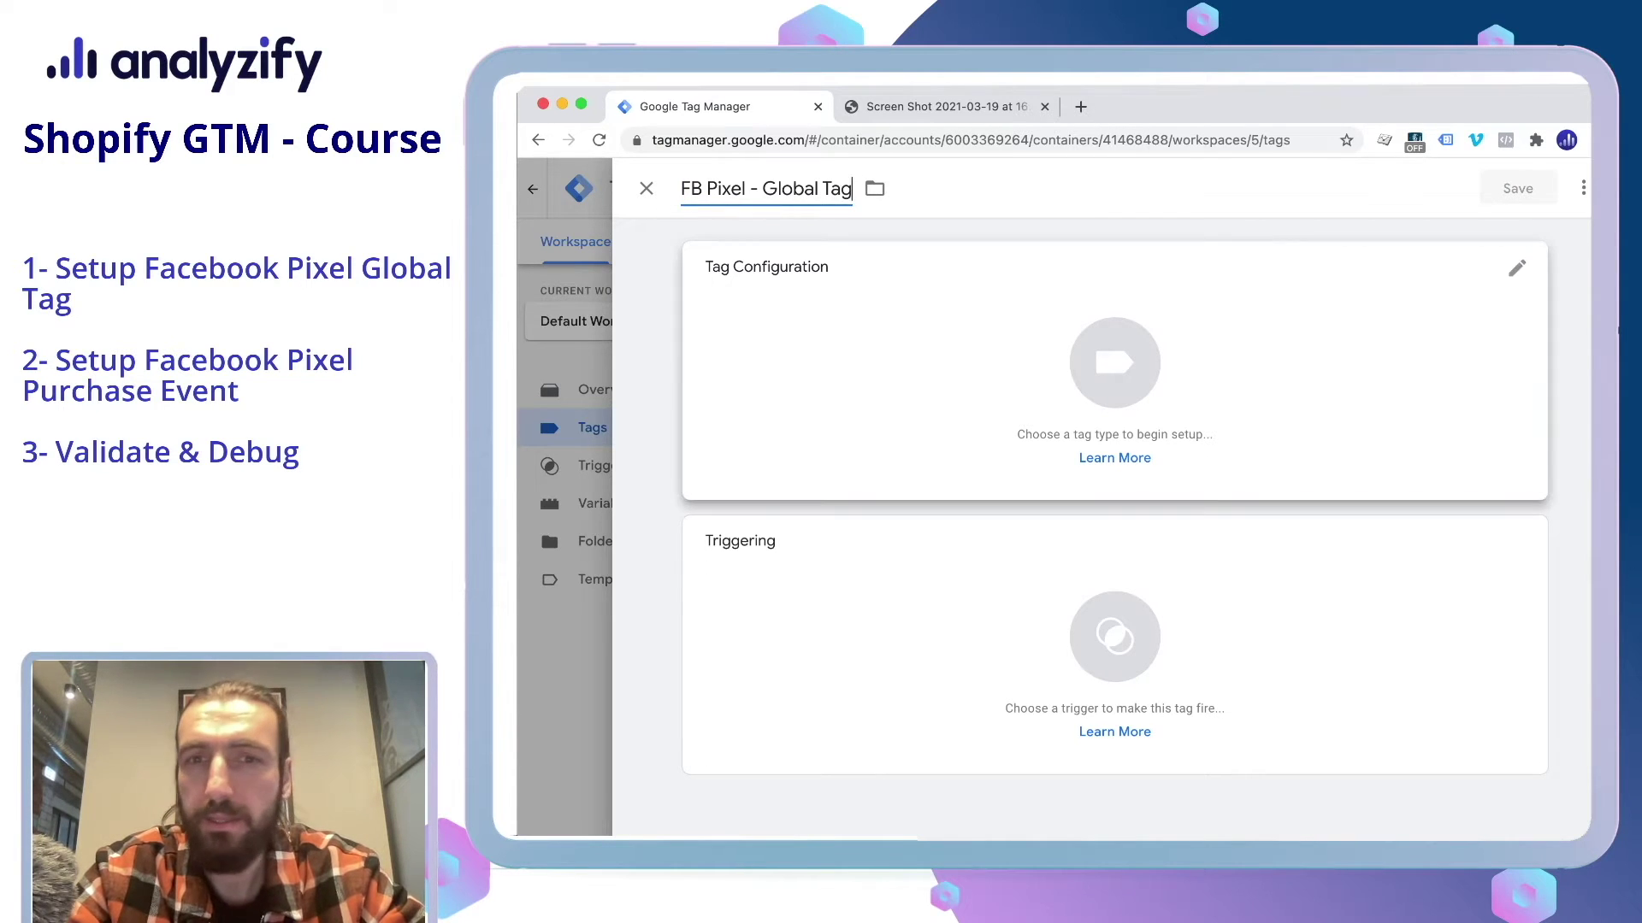
left_click(1114, 362)
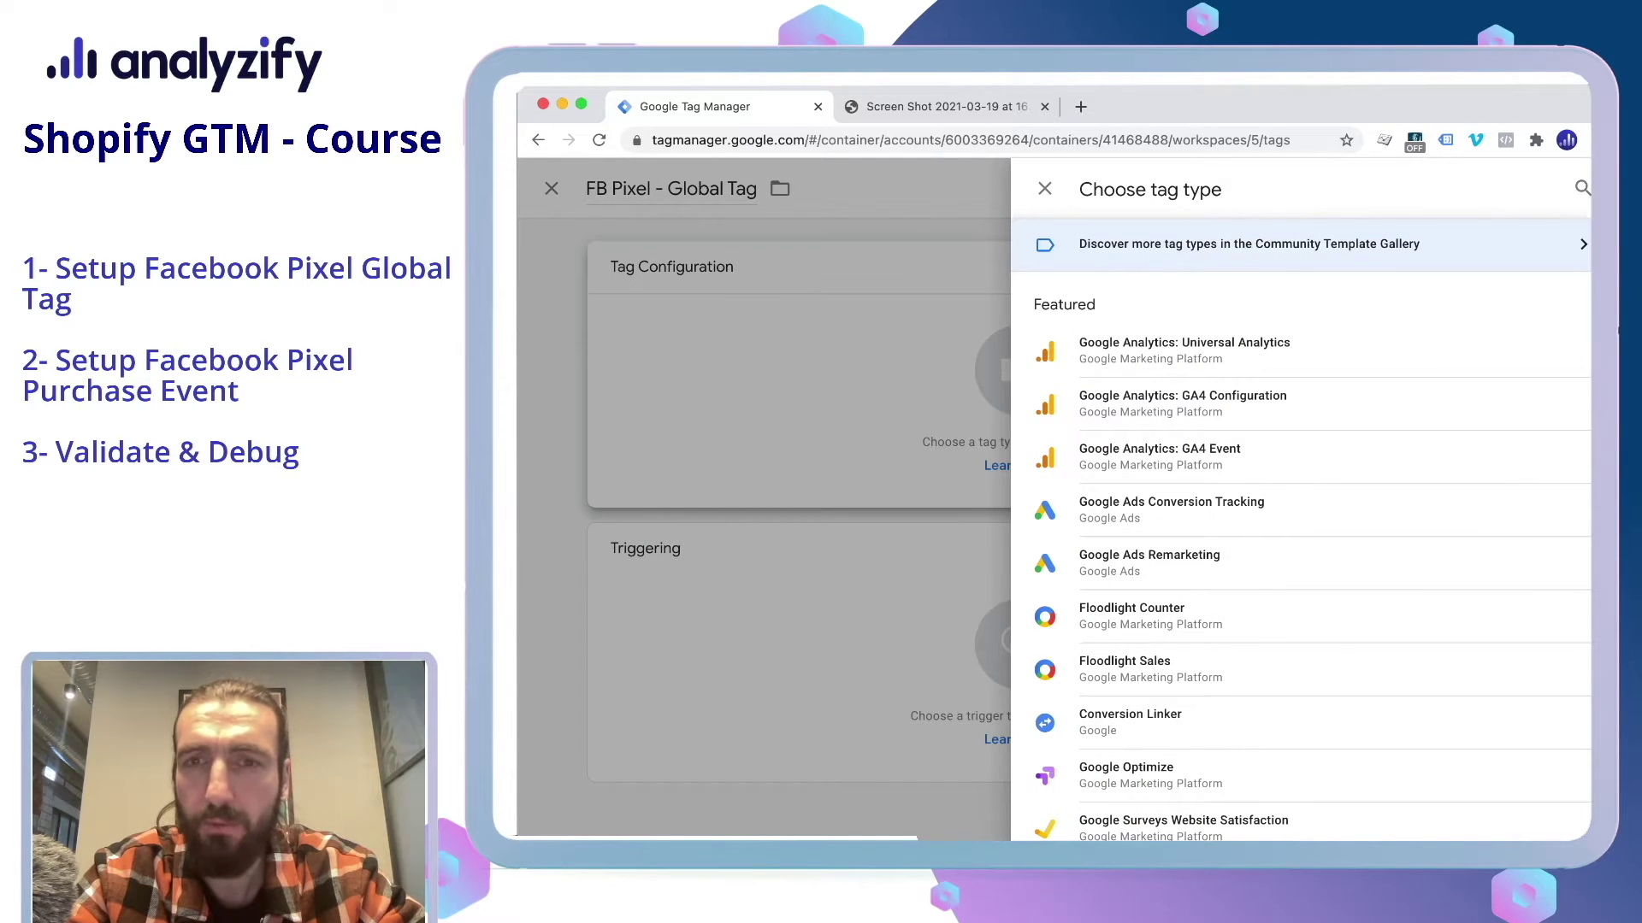
left_click(1248, 243)
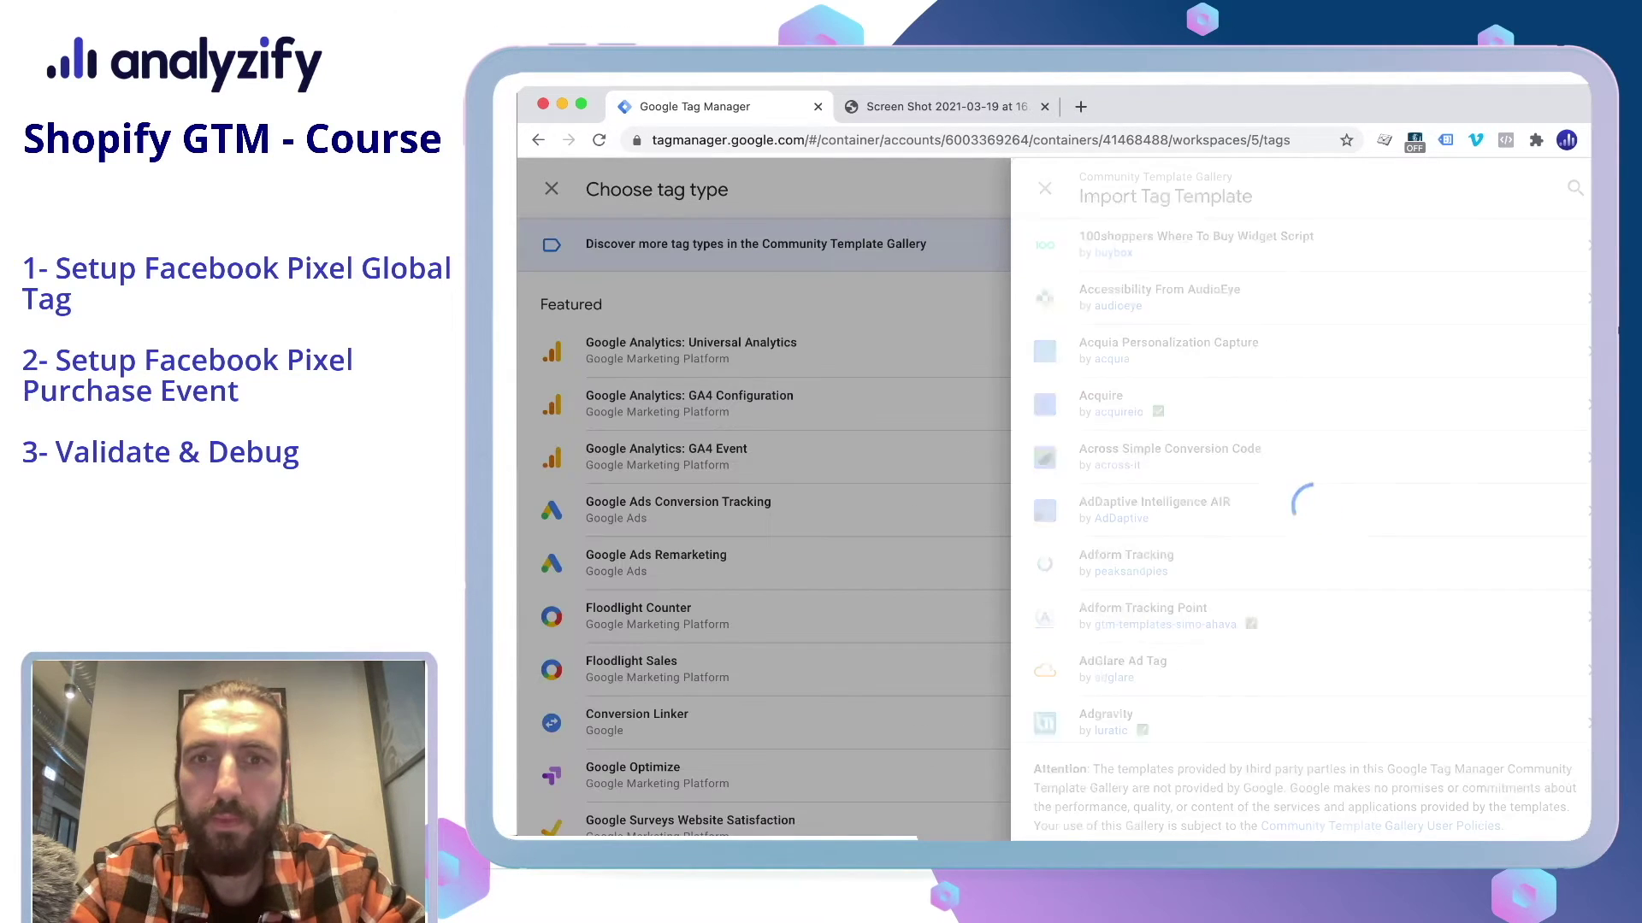
left_click(1576, 188)
type("facebook")
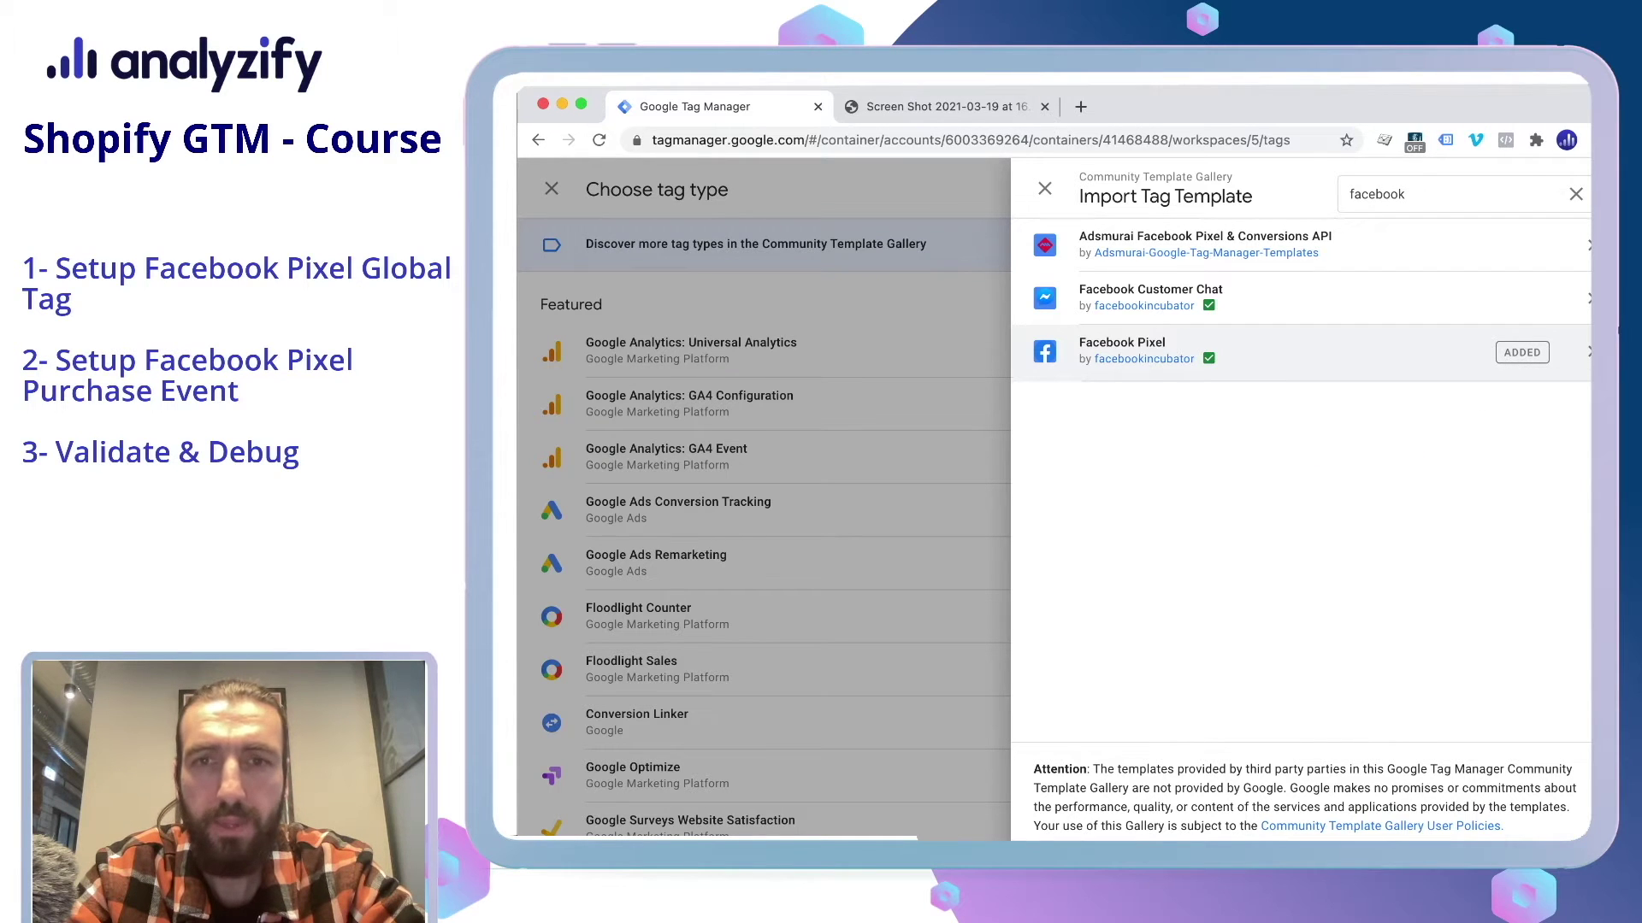
left_click(1282, 351)
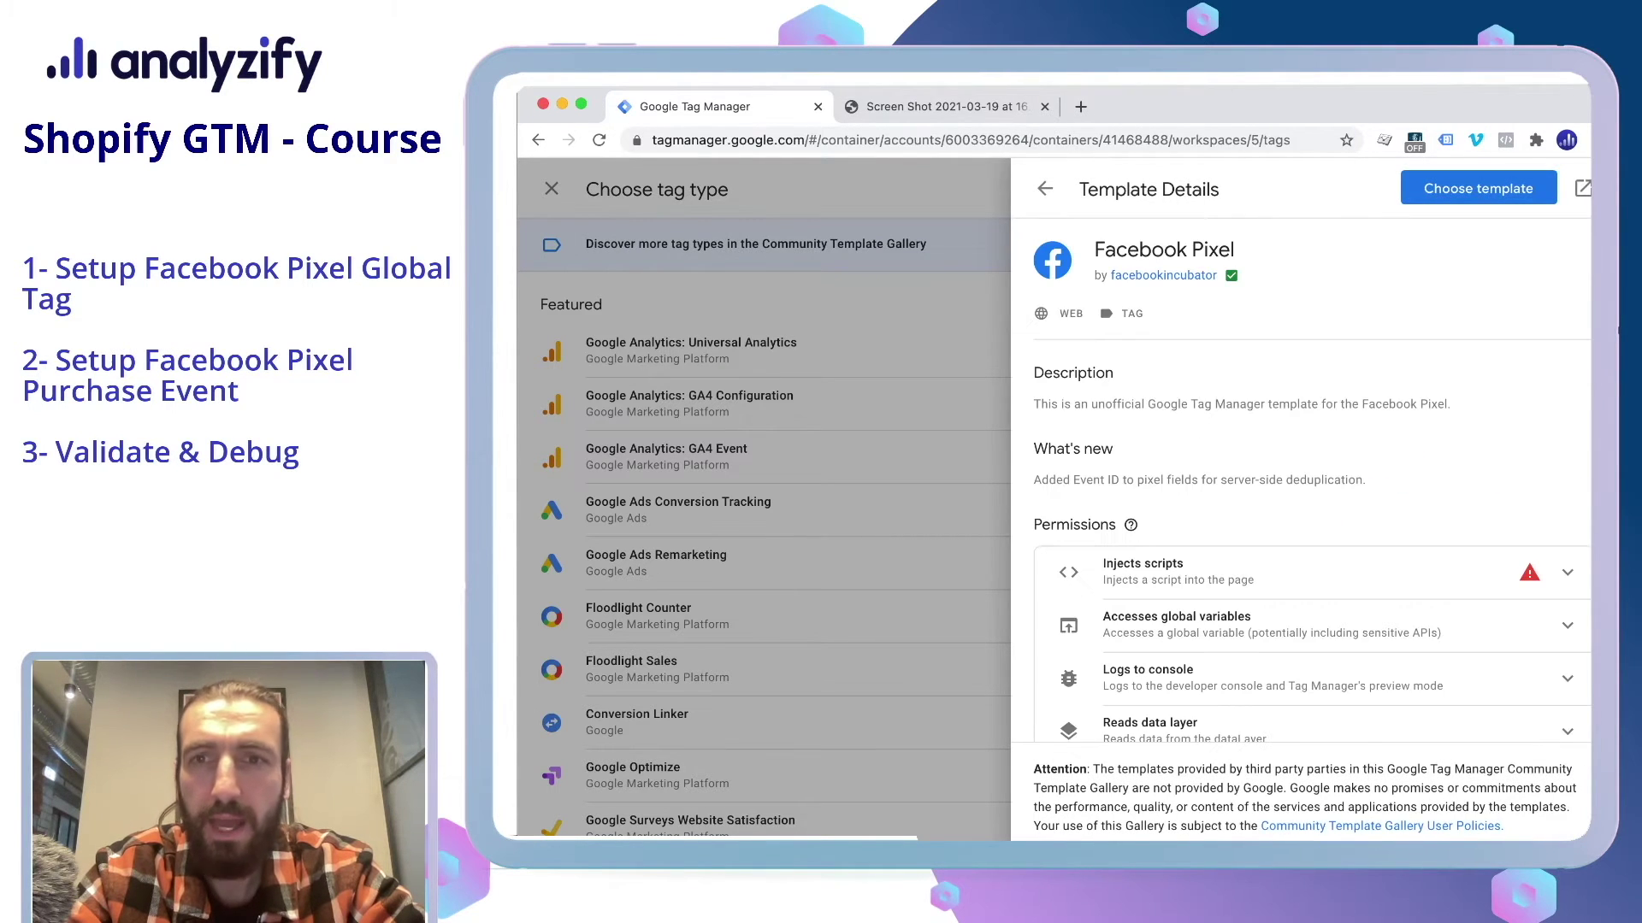
left_click(1477, 188)
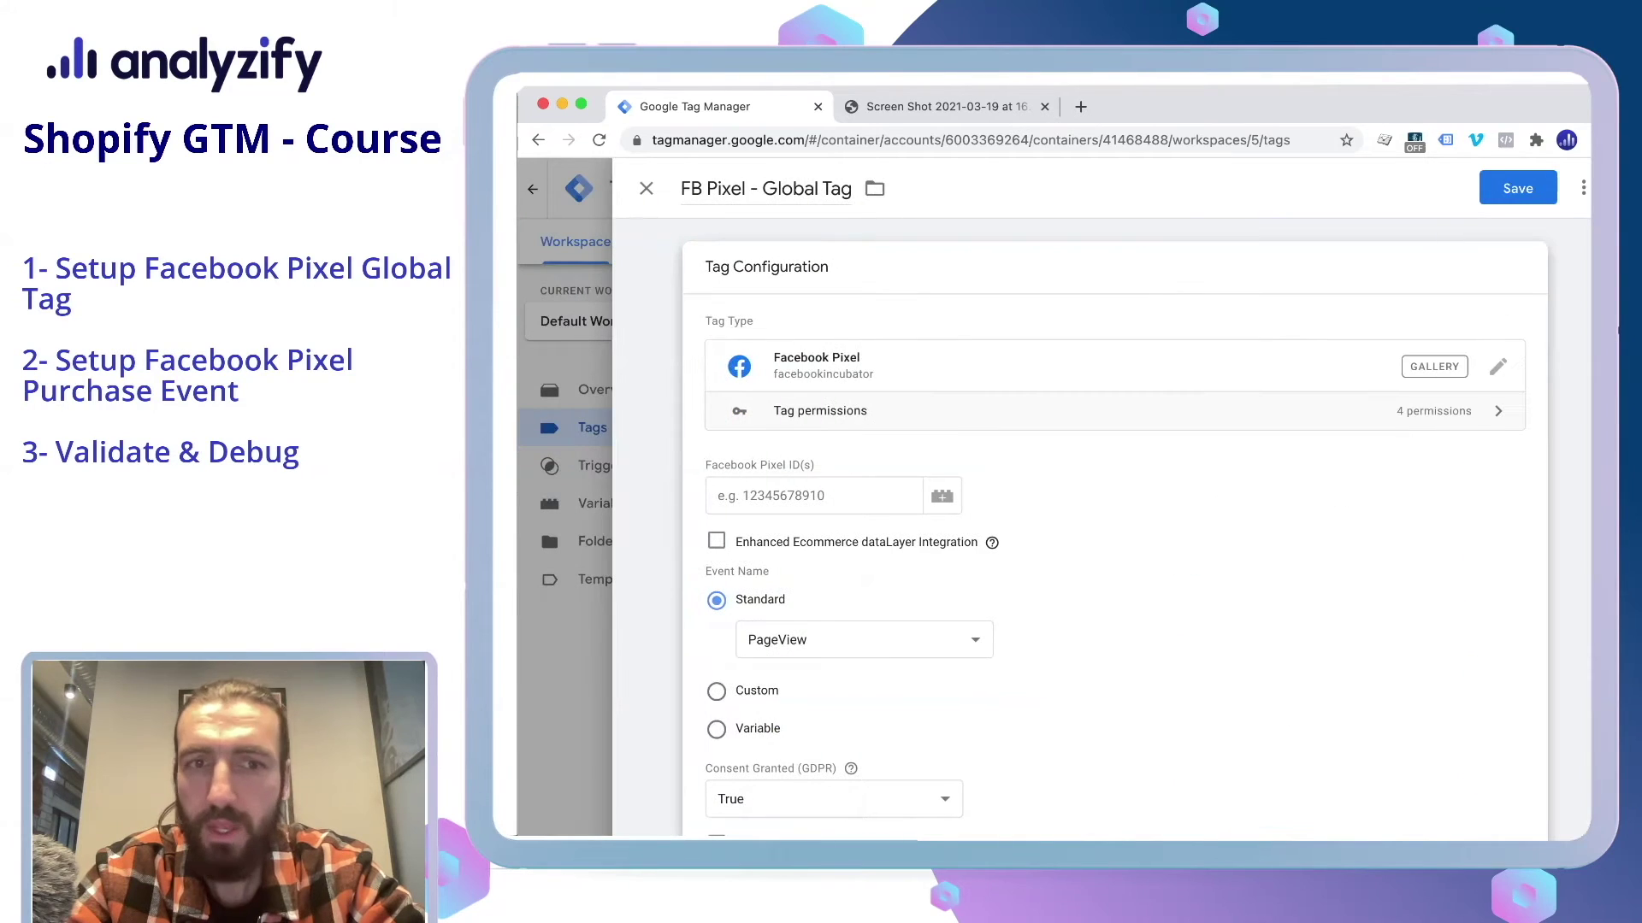
Step: Review the Facebook Pixel tag's fields, then bring up the Facebook pixel settings screenshot
scroll(1114, 530, "down", 1)
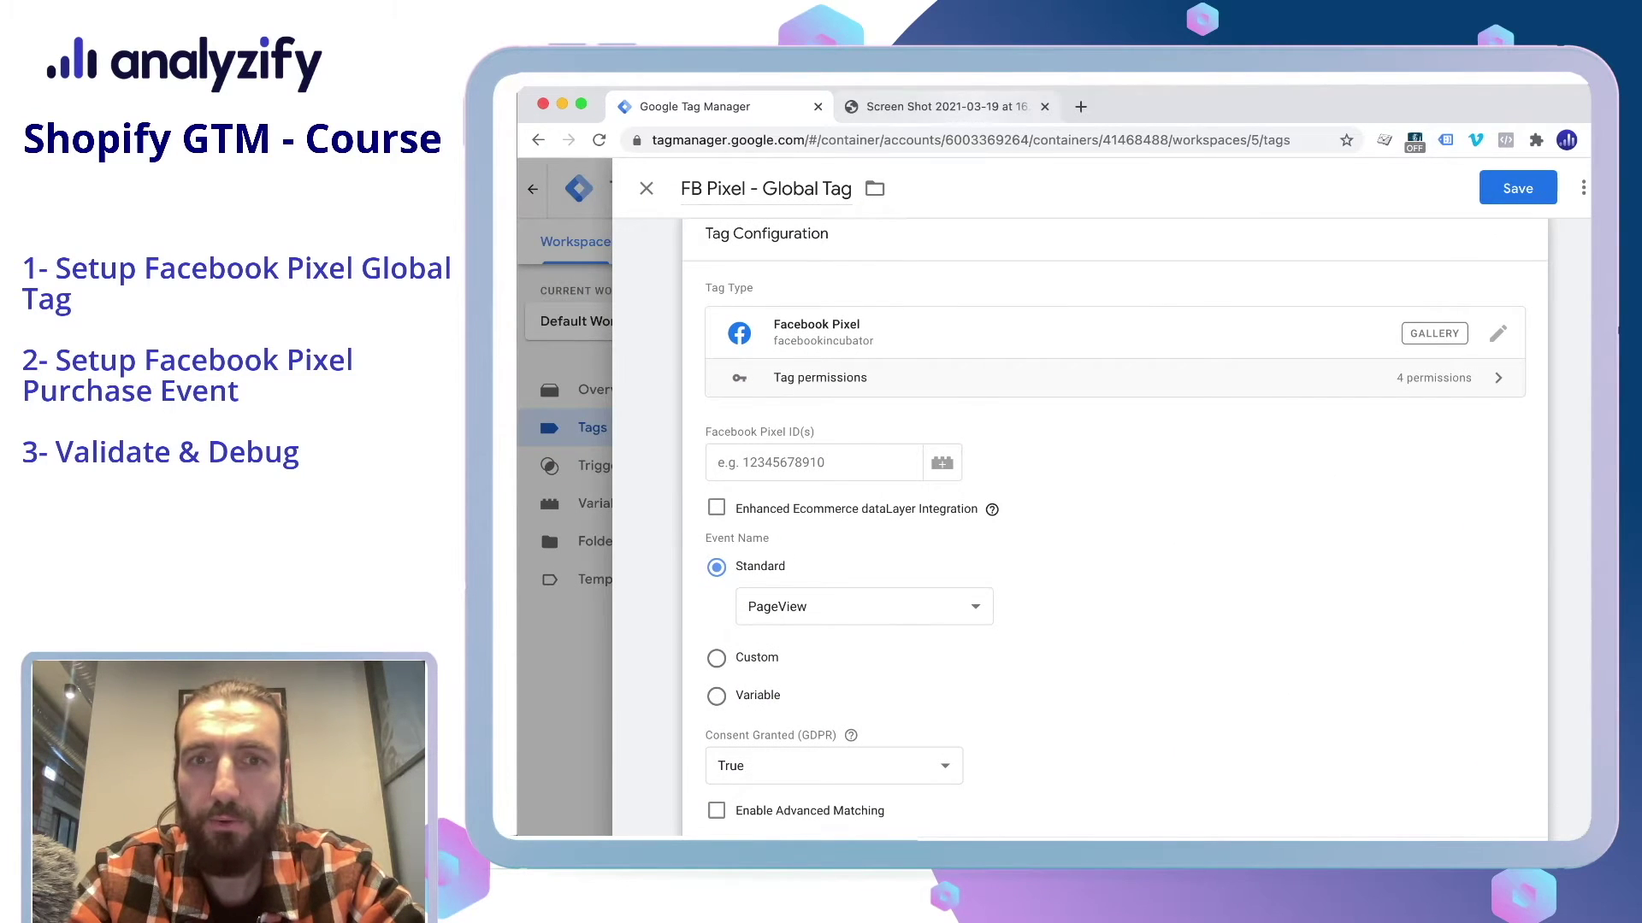
left_click(947, 106)
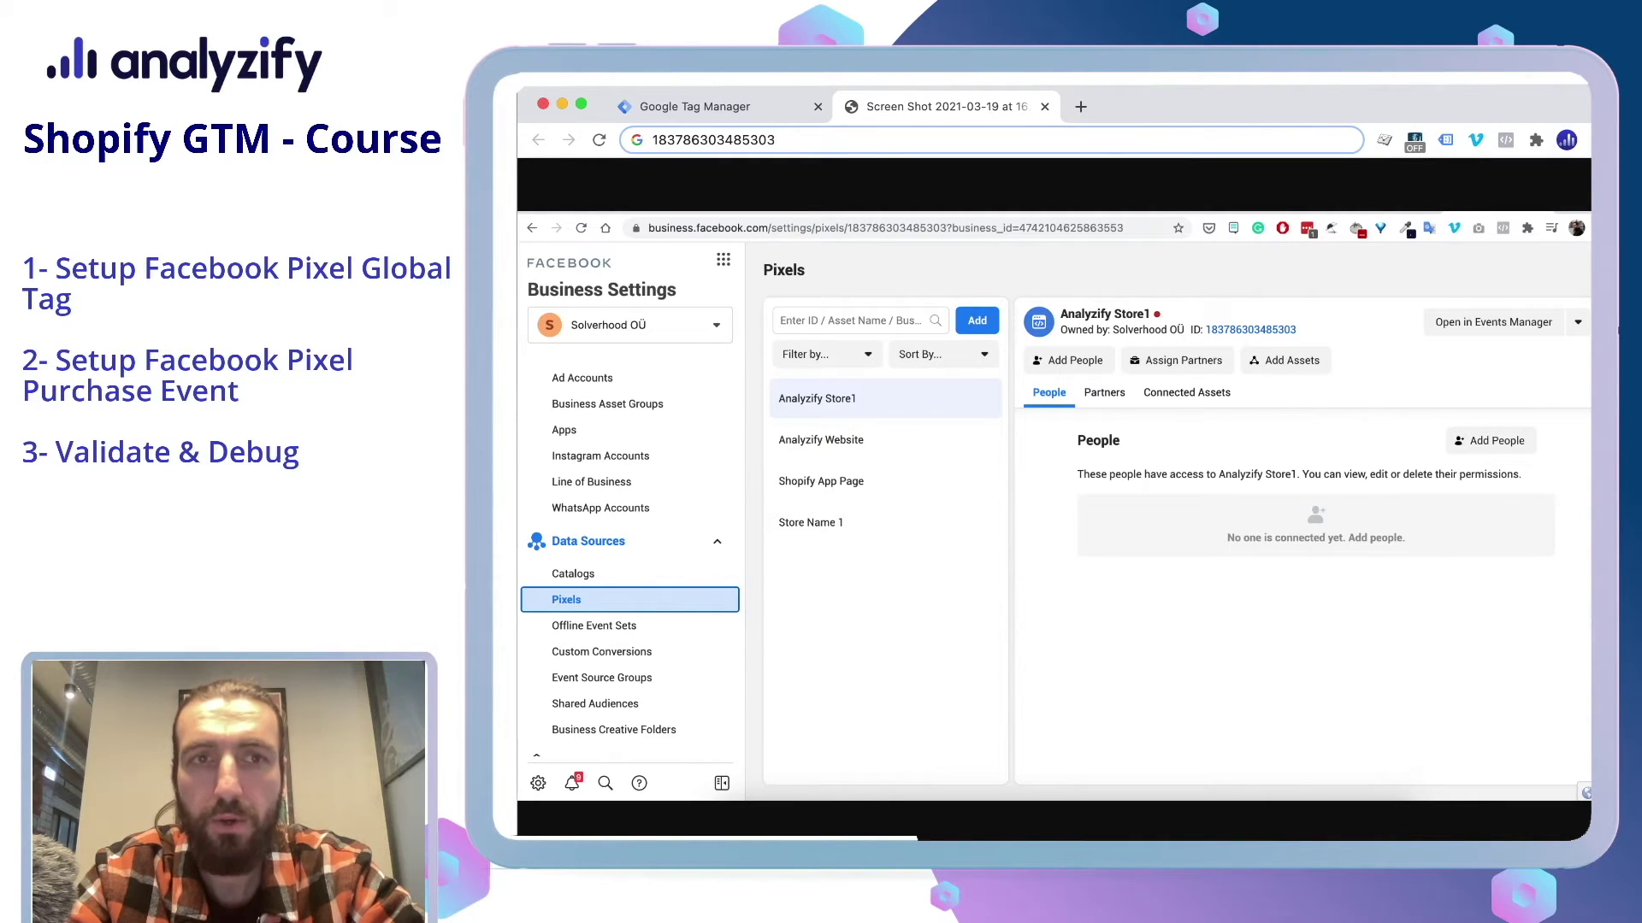
Step: Copy the Analyzify Store1 pixel ID into the tag's Facebook Pixel ID(s) field
key("super+a")
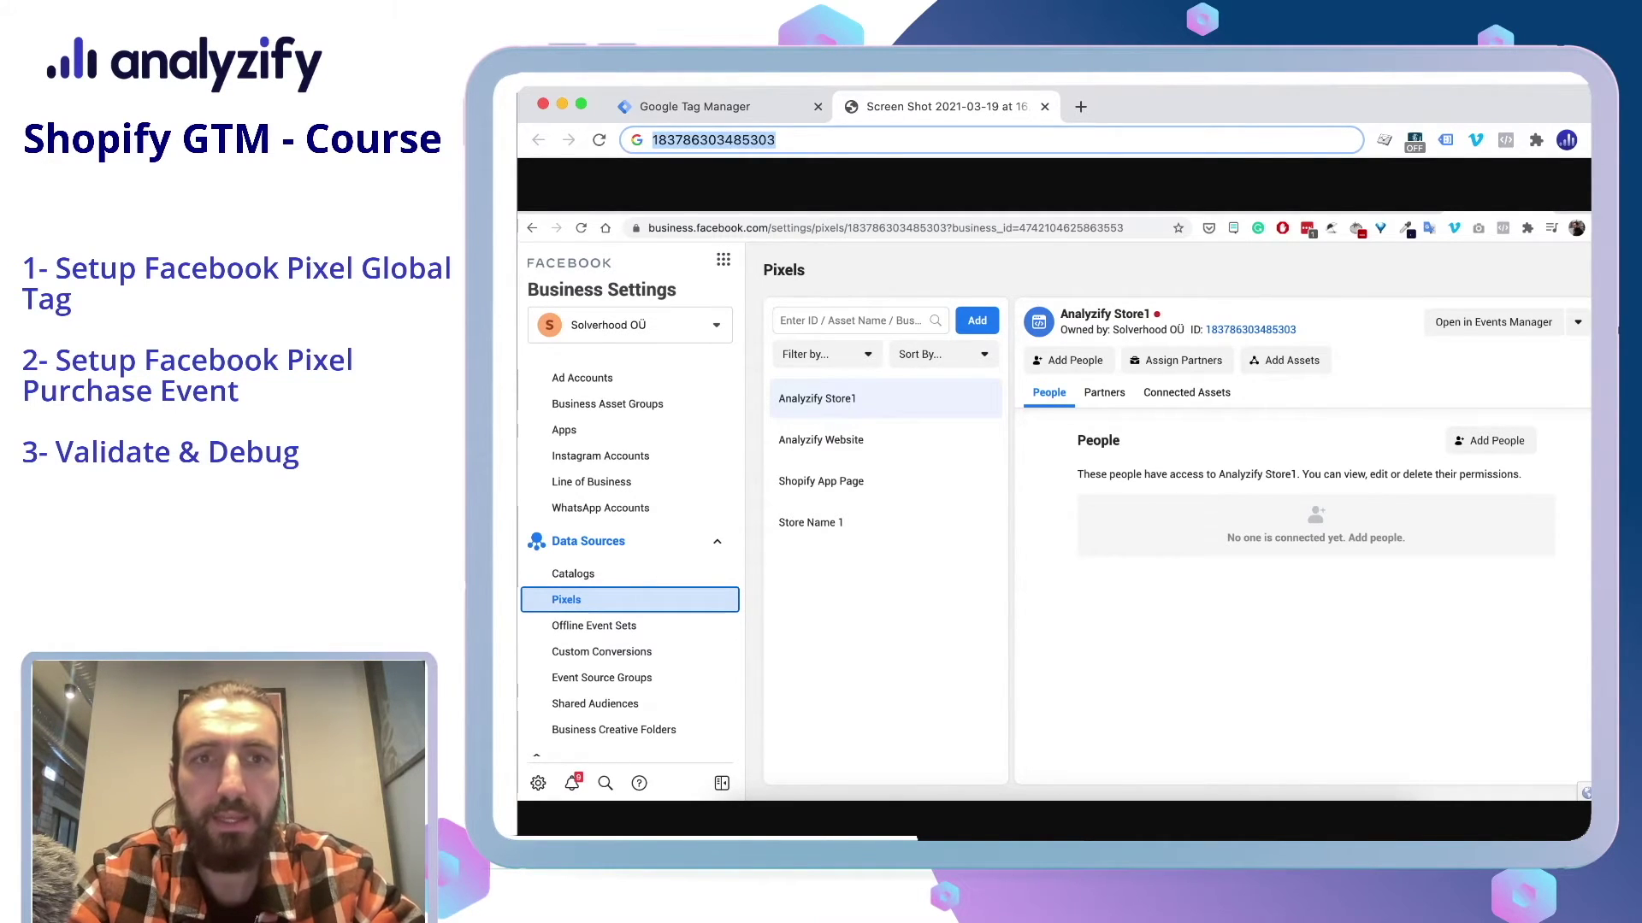
key("super+c")
key("ctrl+shift+Tab")
left_click(812, 462)
key("super+v")
scroll(1112, 530, "down", 5)
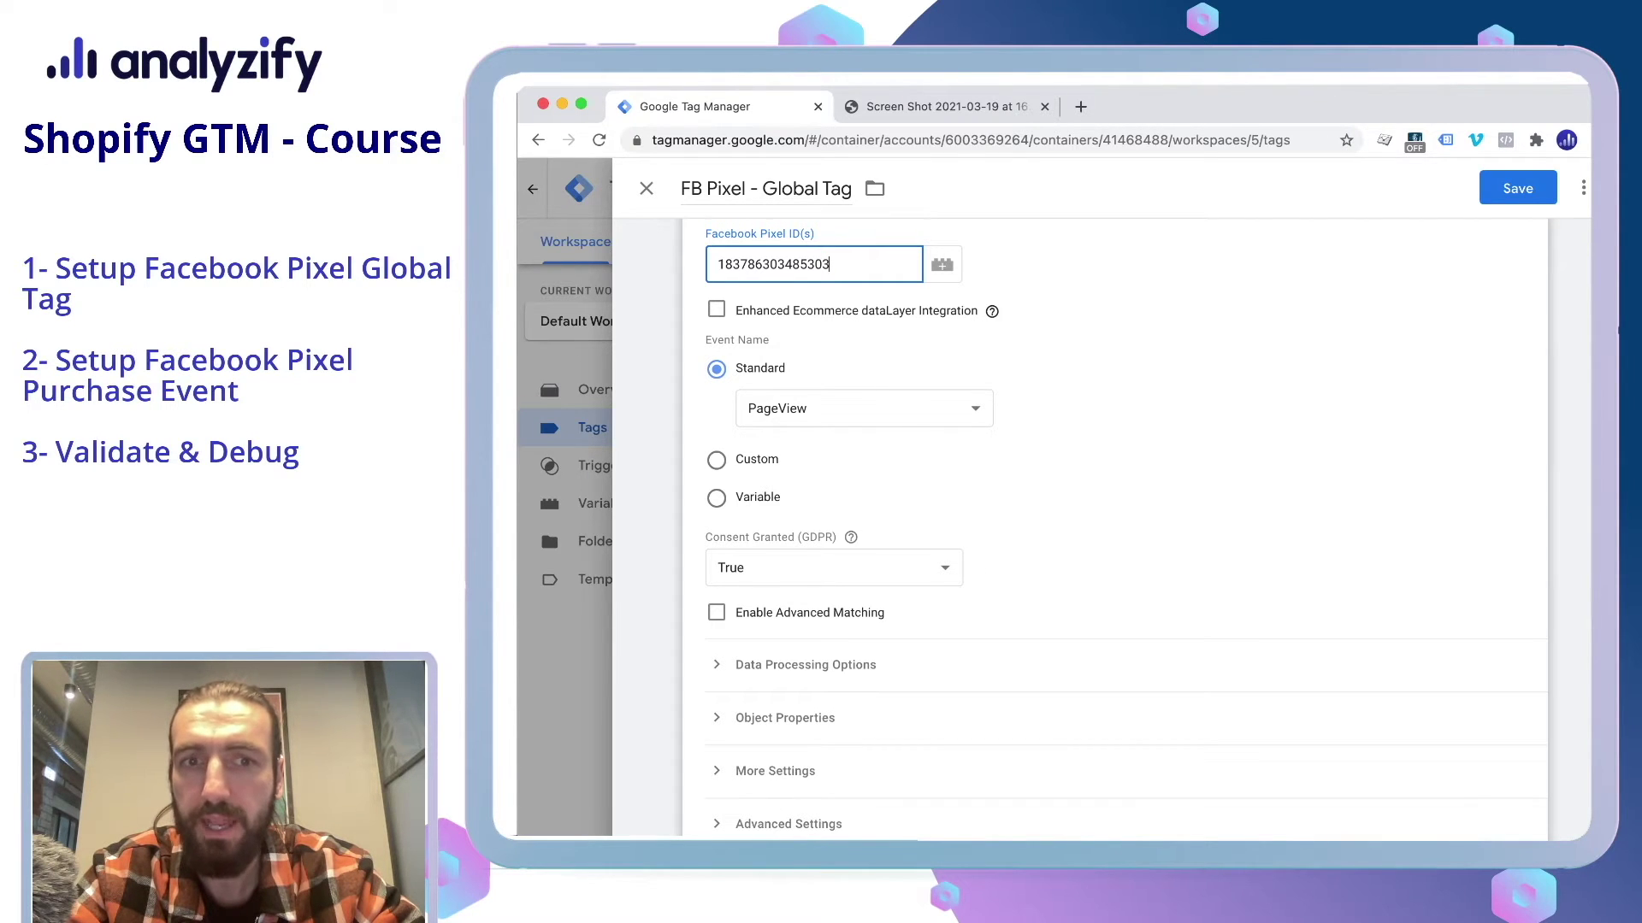
Step: Set FB Pixel - Global Tag to fire on the All Pages trigger and save it
scroll(1111, 530, "down", 7)
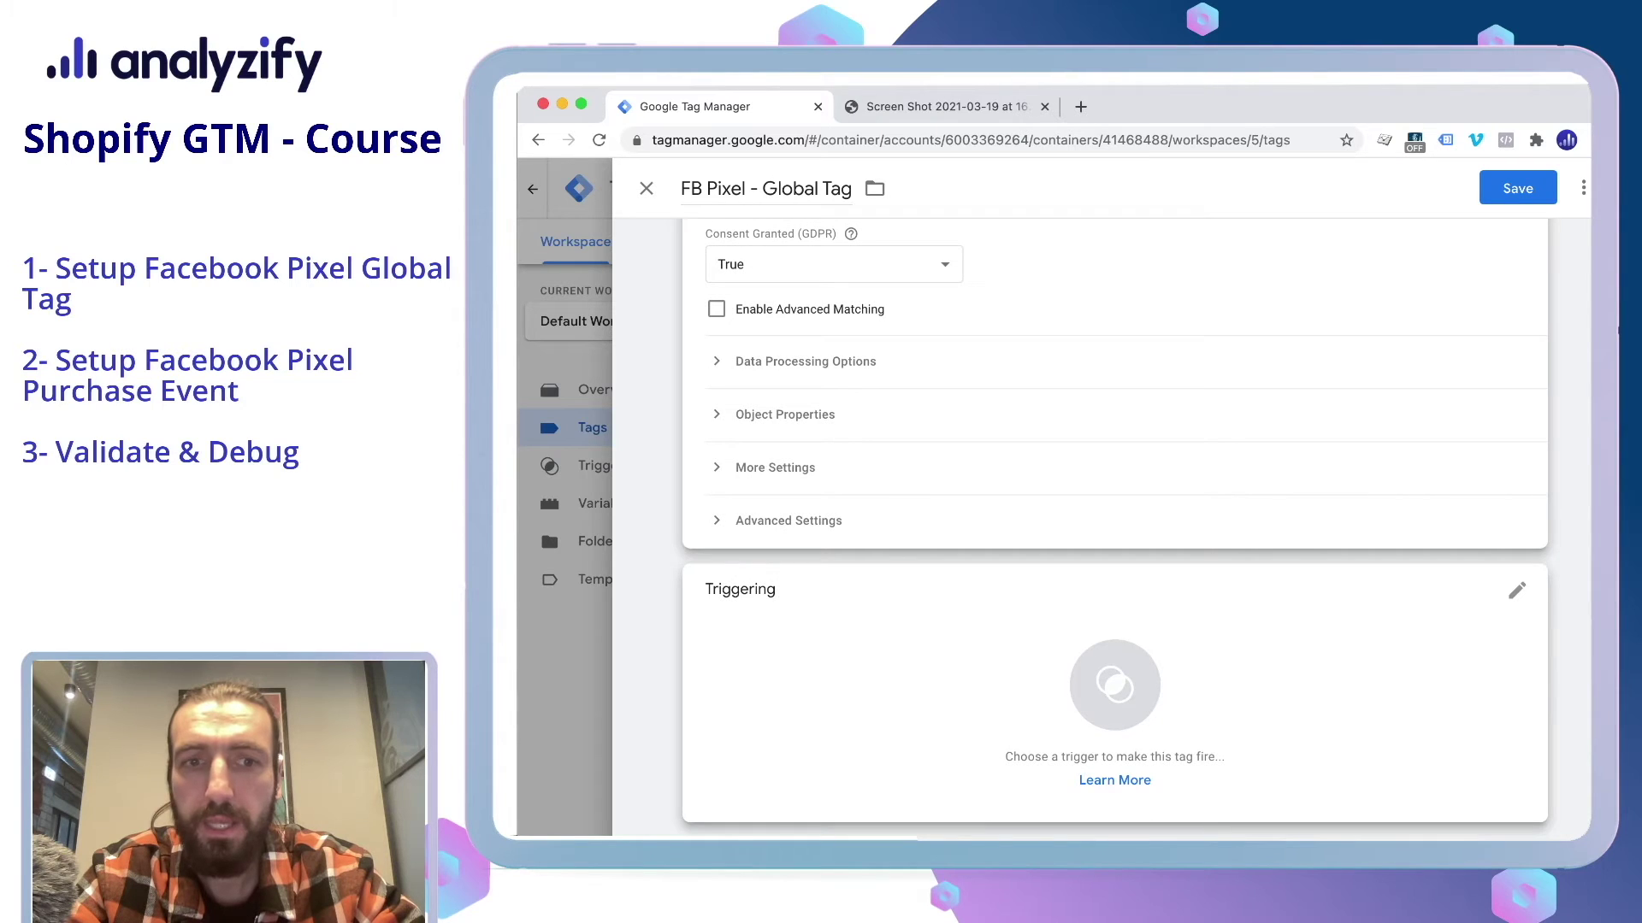
left_click(1114, 684)
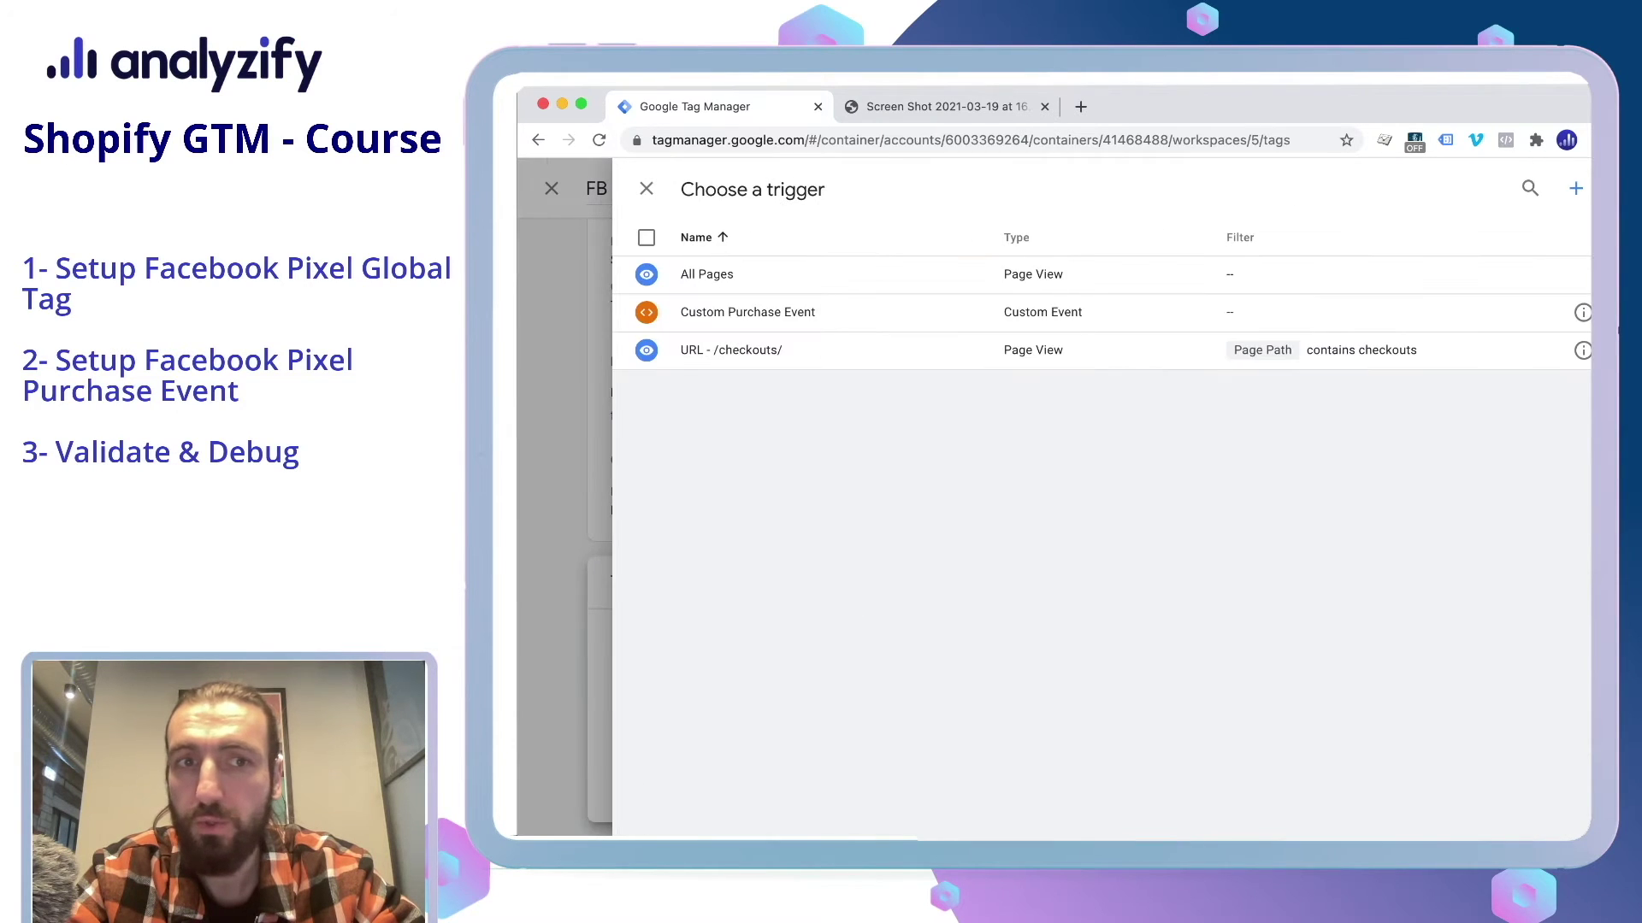
scroll(1103, 440, "down", 1)
scroll(1103, 440, "up", 1)
left_click(748, 274)
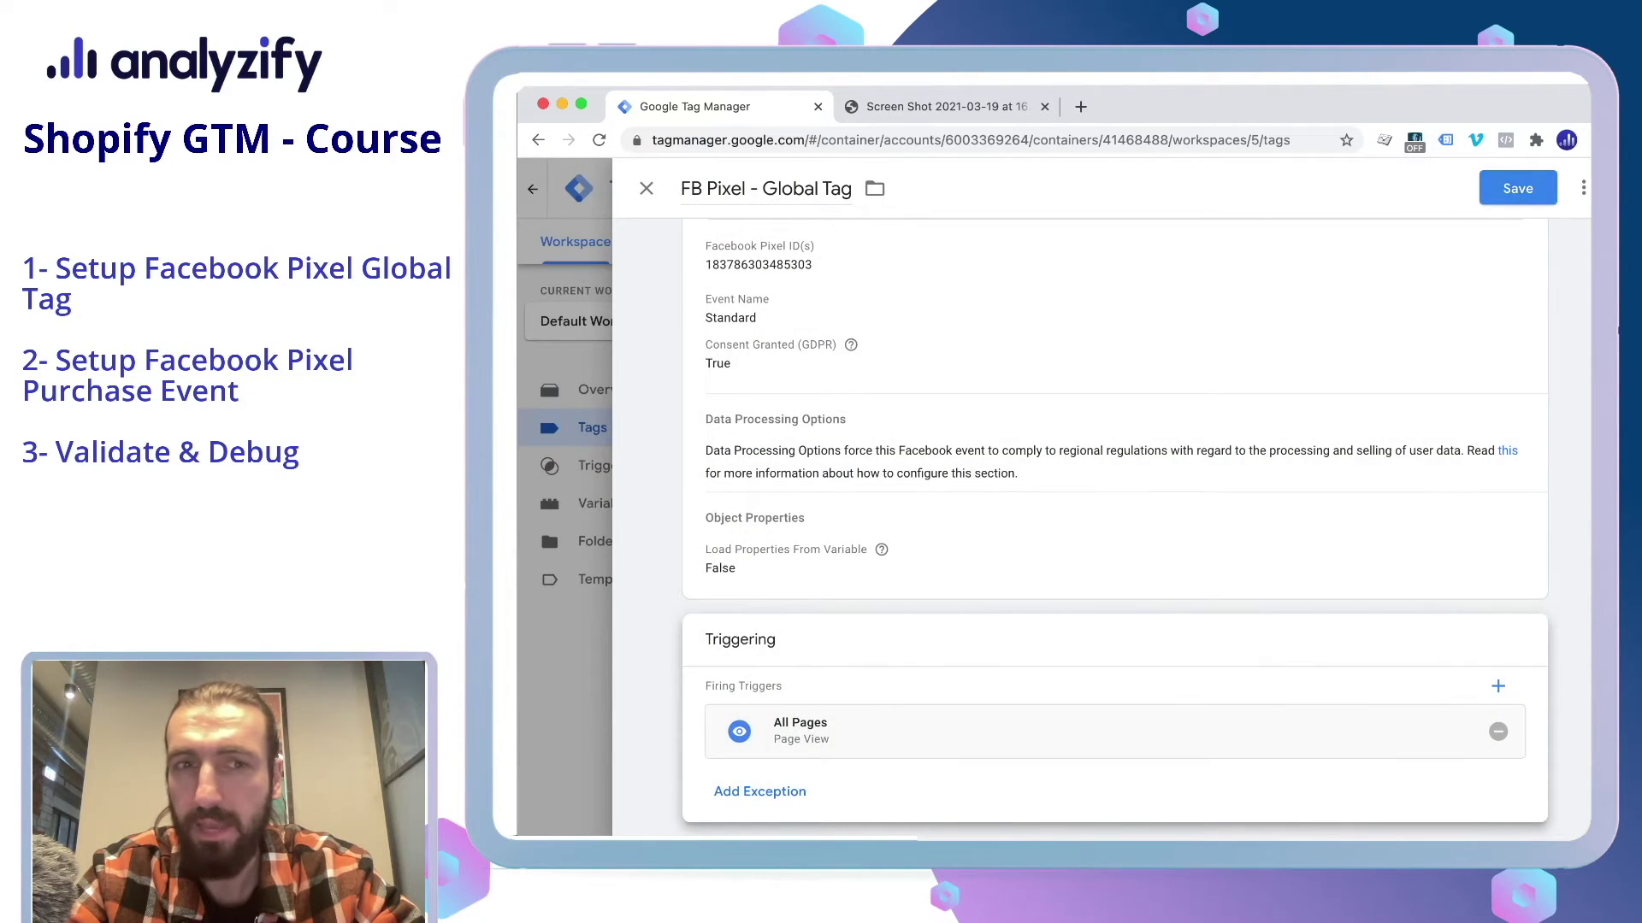
left_click(1518, 188)
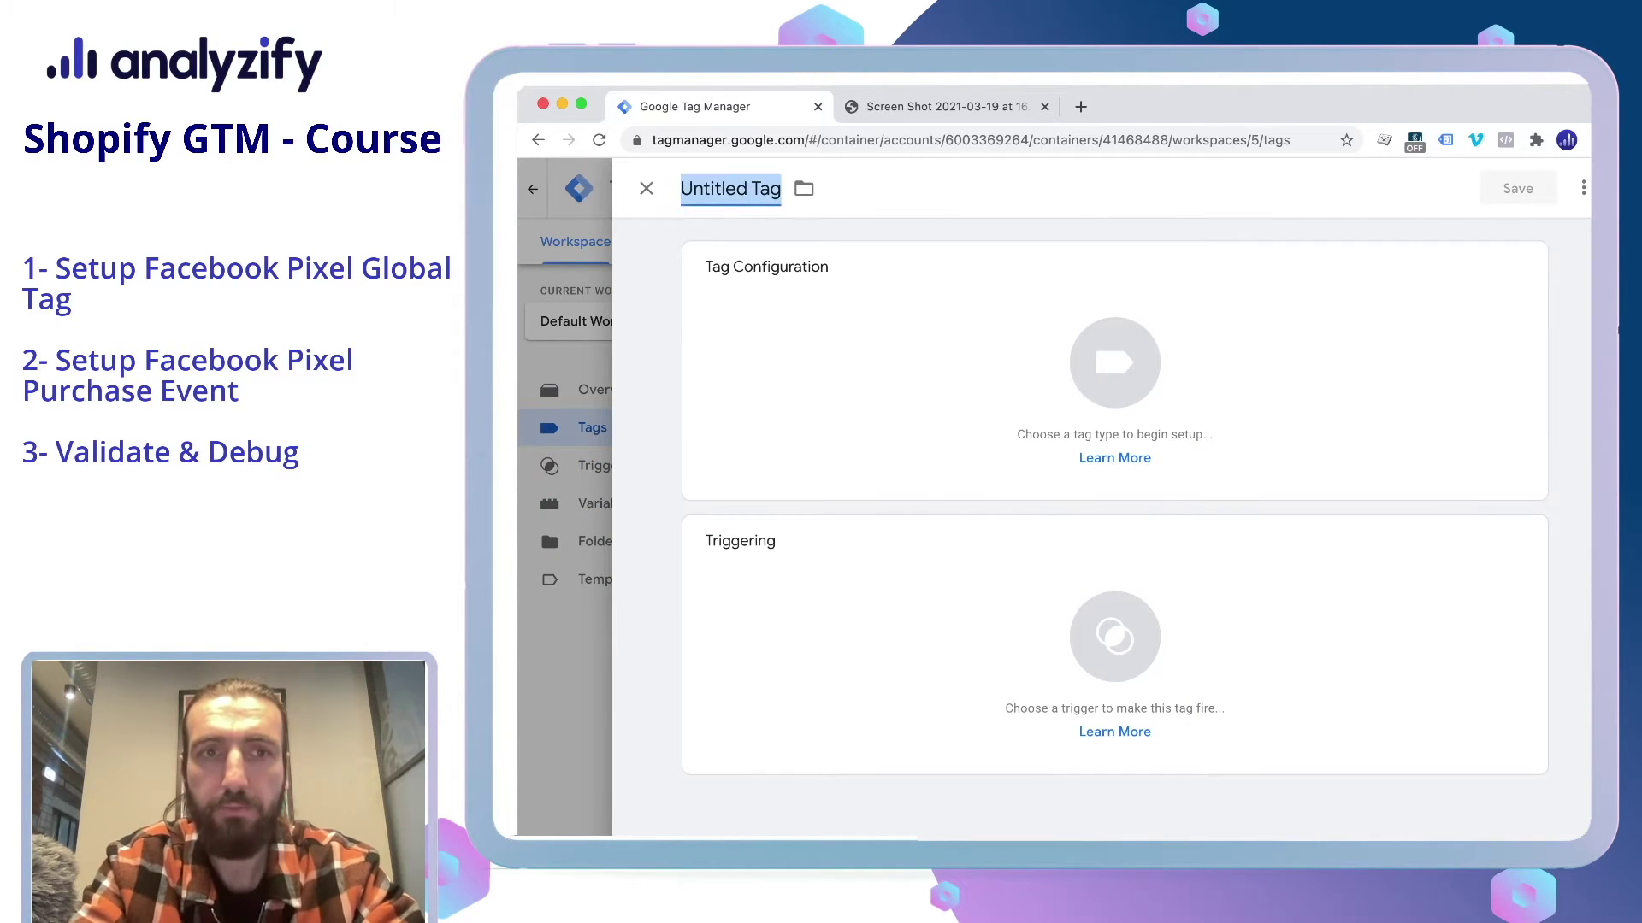
Step: Name the second tag 'FB Pixel - Conversion', make it a Facebook Pixel tag, and paste the pixel ID
type("FB Pizel")
key("BackSpace")
key("BackSpace")
key("BackSpace")
type("xel - Sd")
key("BackSpace")
key("BackSpace")
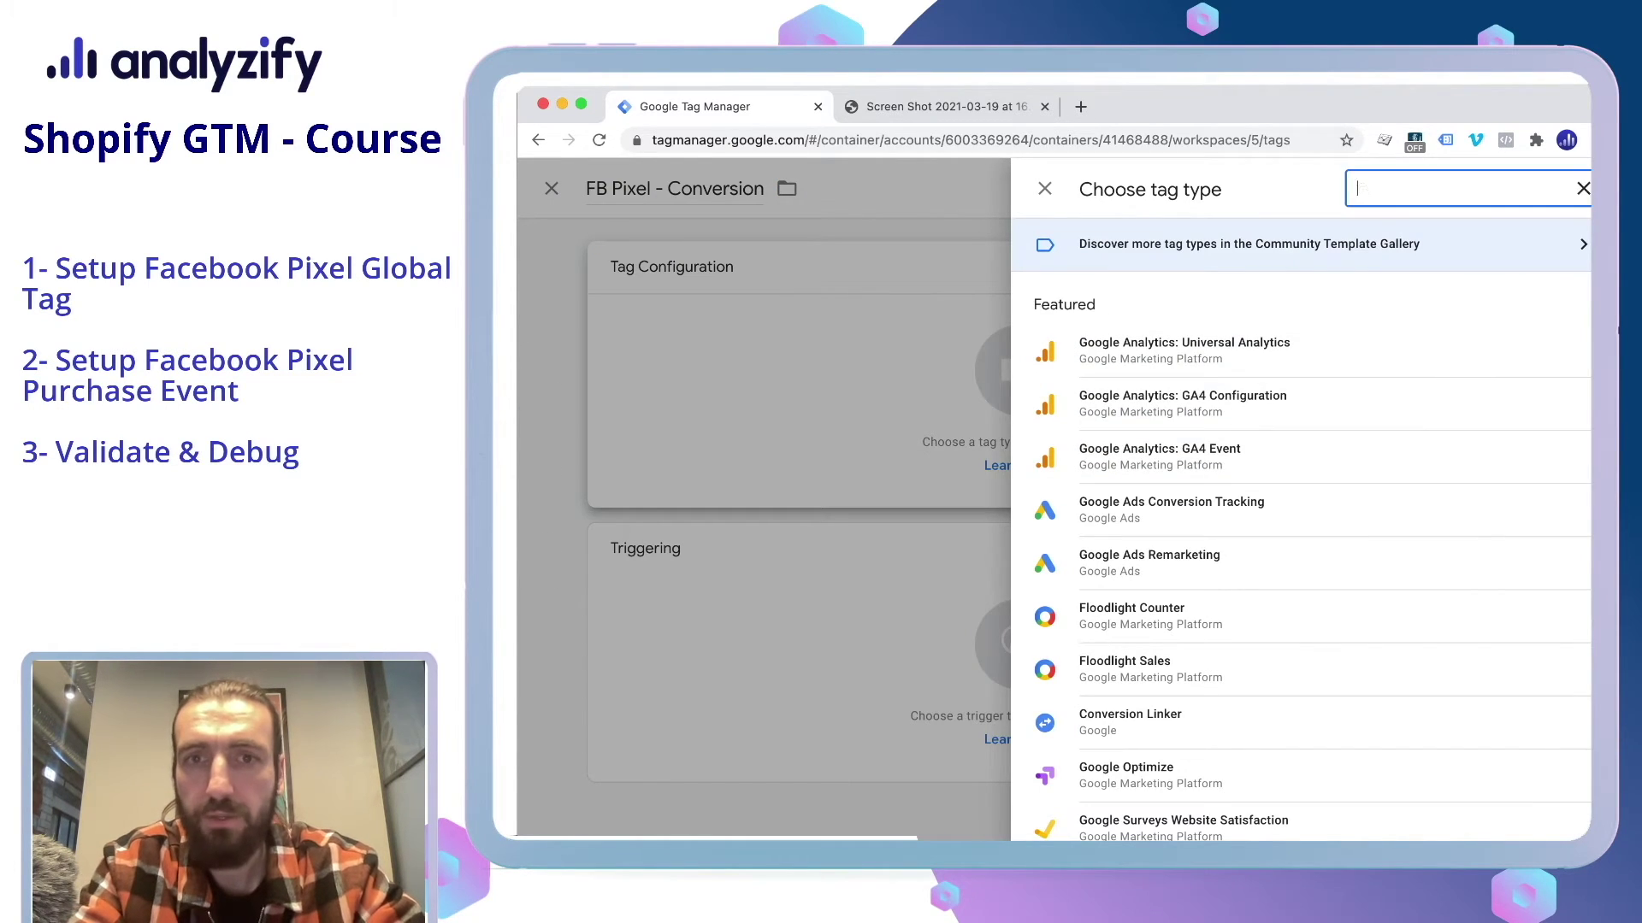
type("facebook")
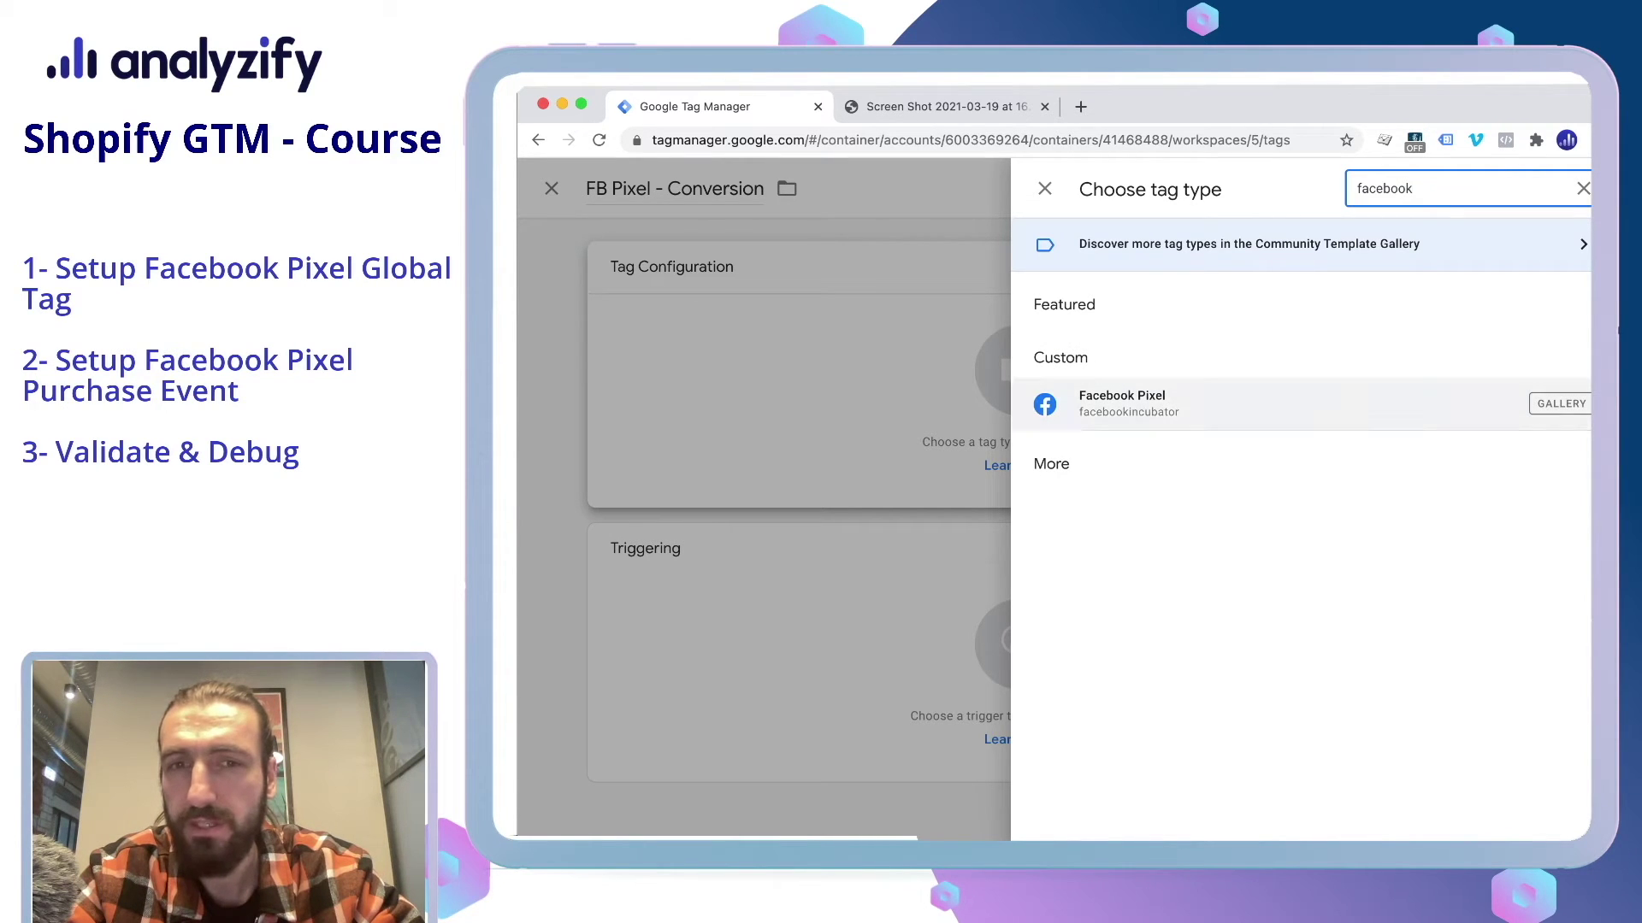
left_click(1122, 403)
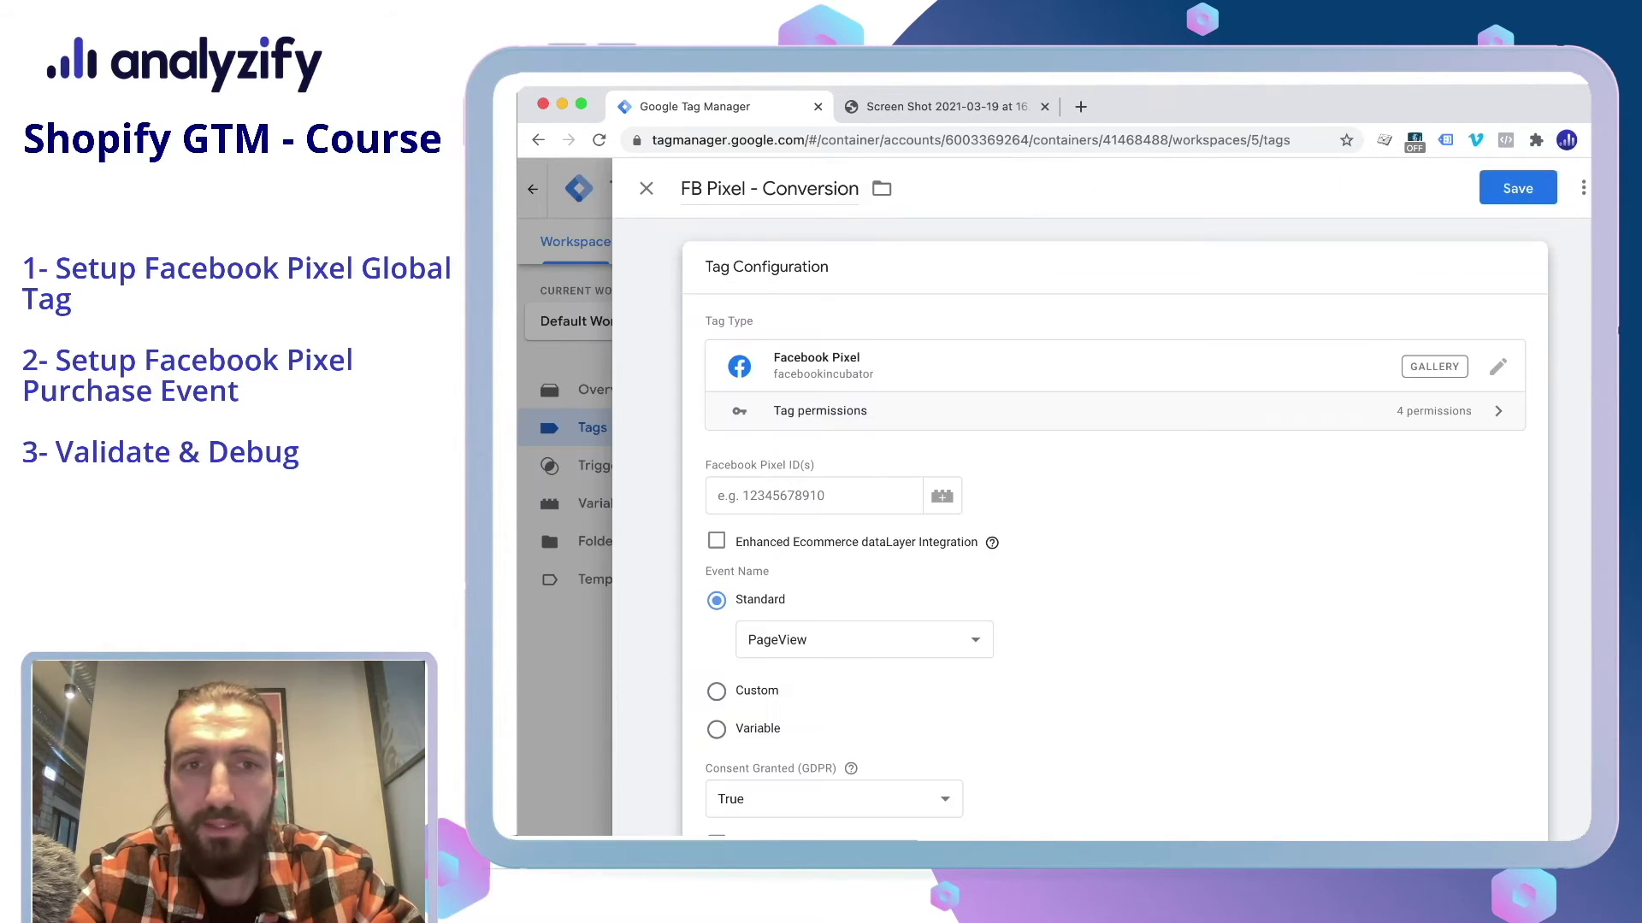
key("super+v")
scroll(1112, 513, "down", 3)
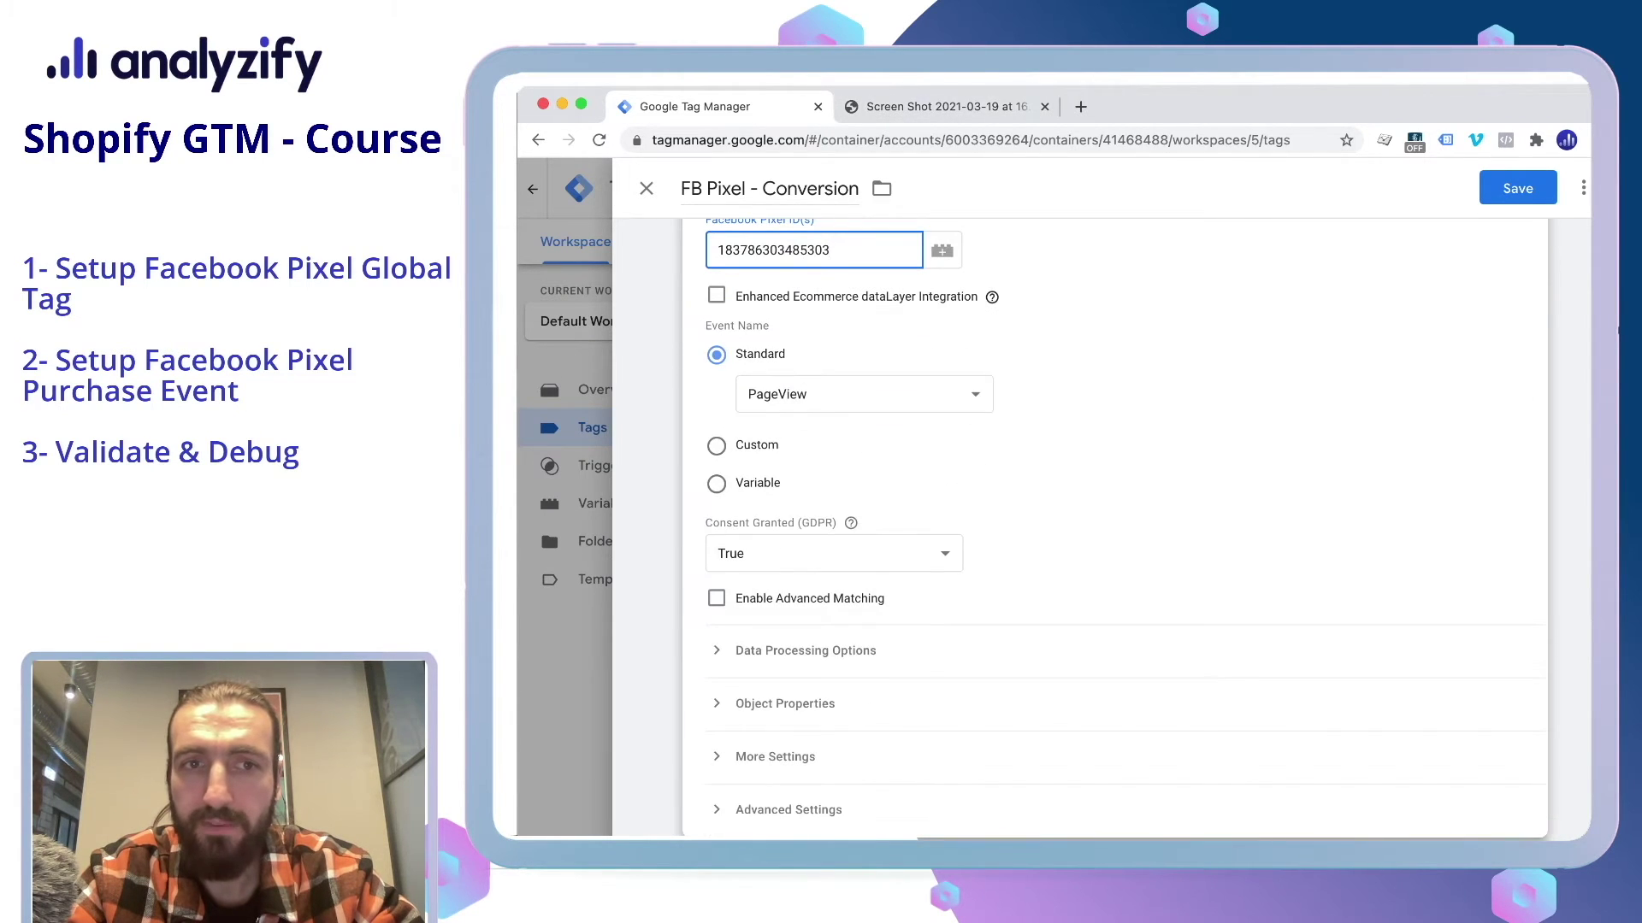
Step: Pick the conversion tag's standard event and look up currency, content_type and value in Facebook's docs
left_click(864, 394)
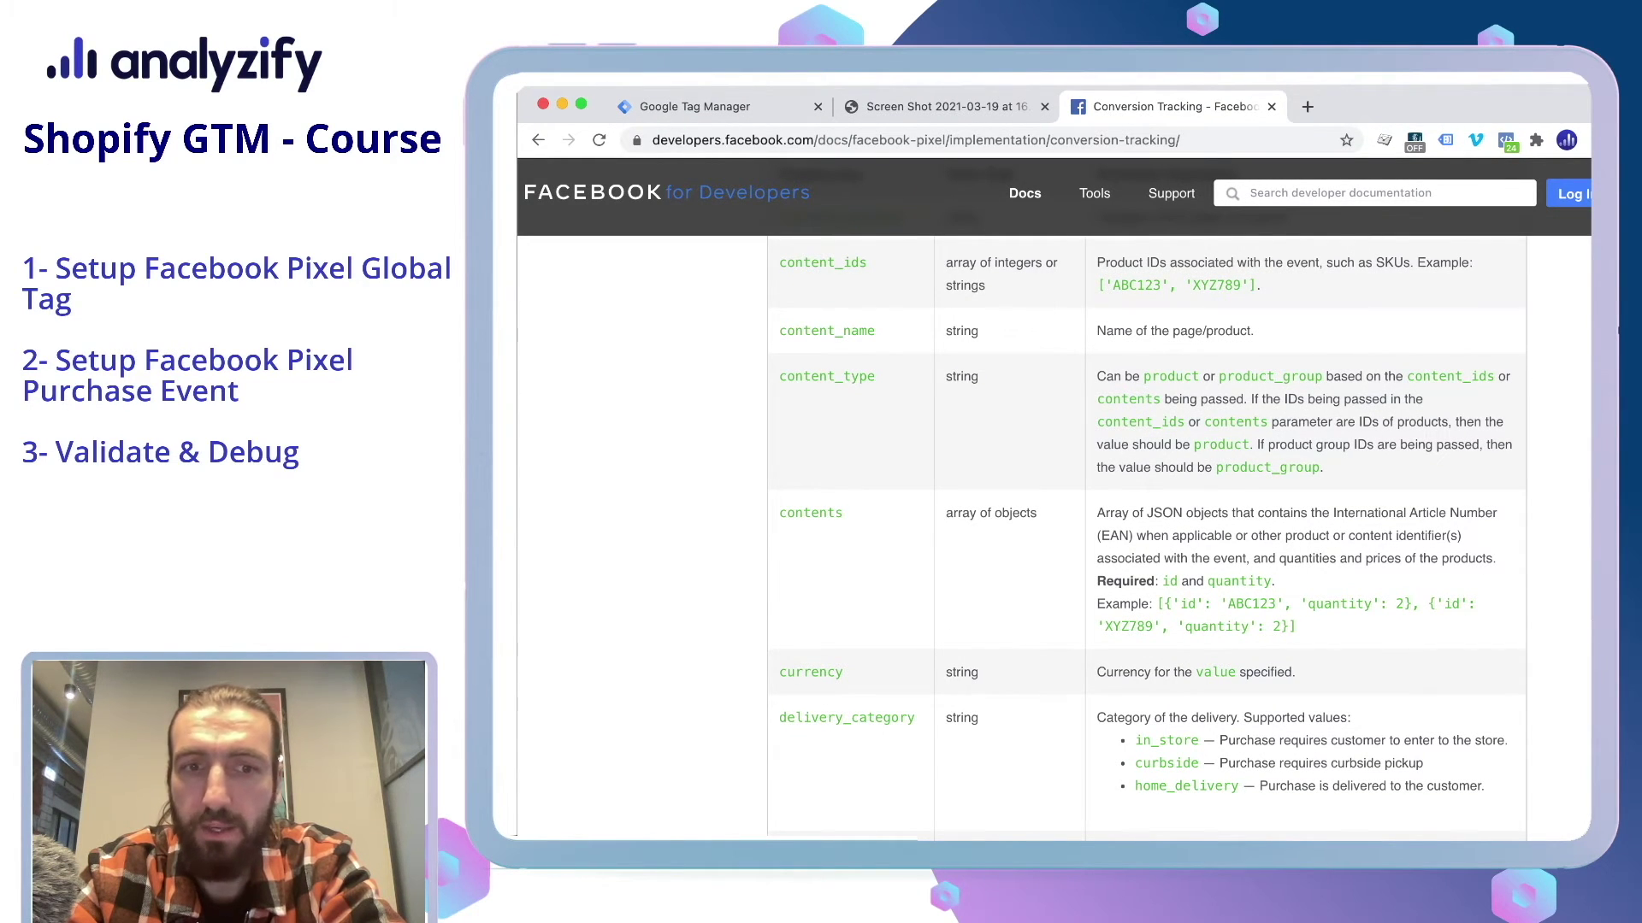
double_click(810, 672)
scroll(1020, 521, "up", 1)
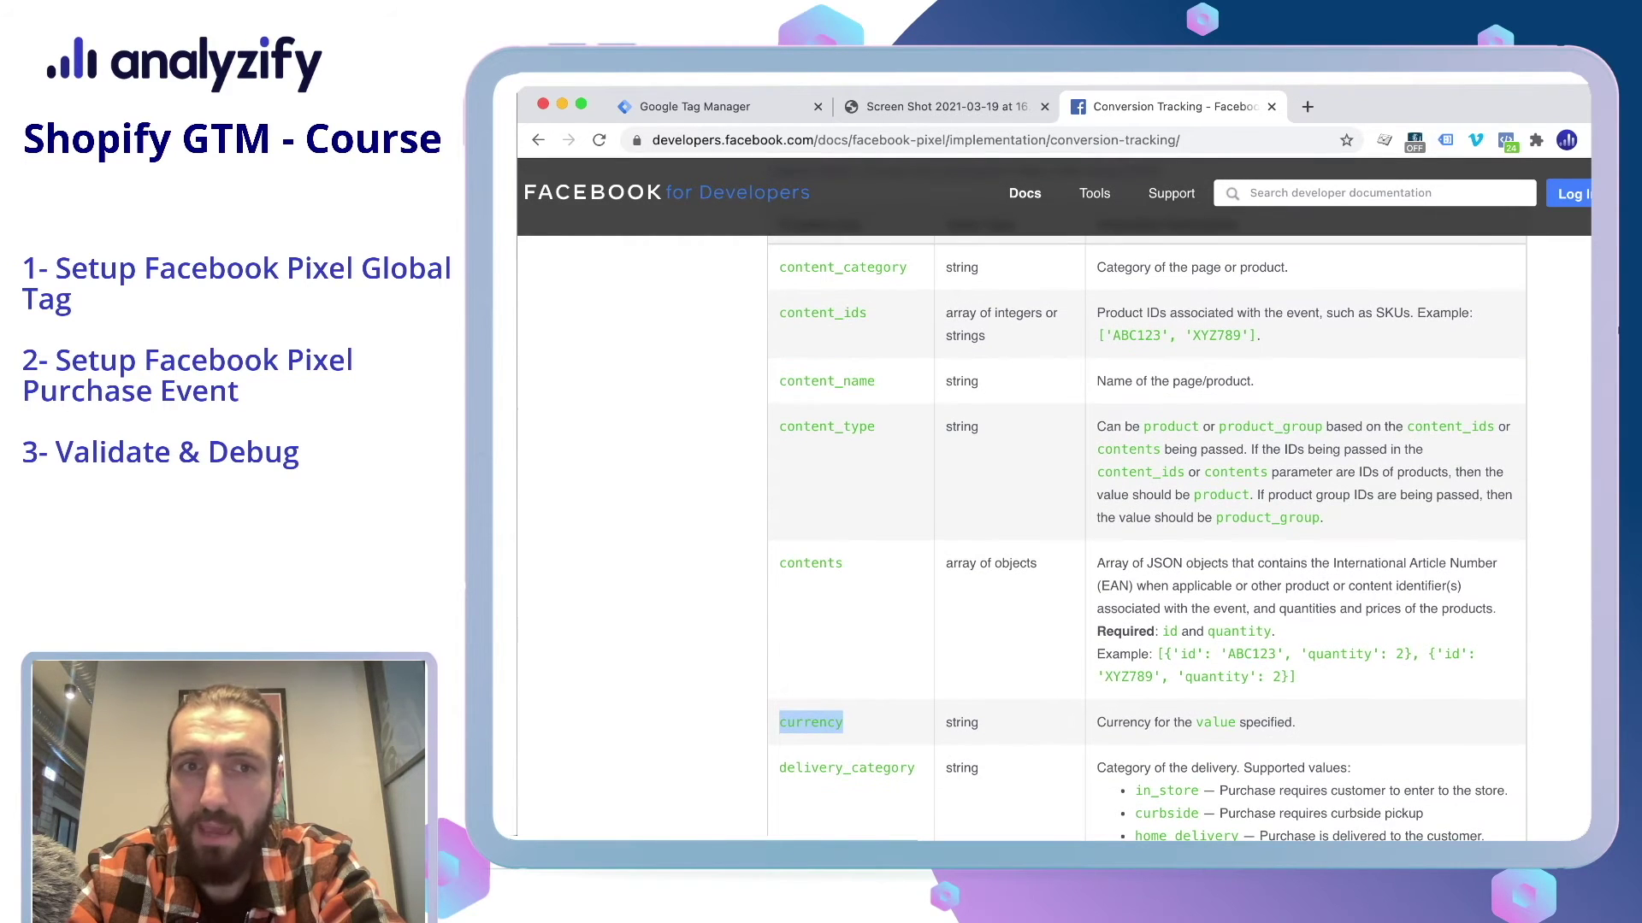
double_click(827, 427)
scroll(1147, 530, "down", 6)
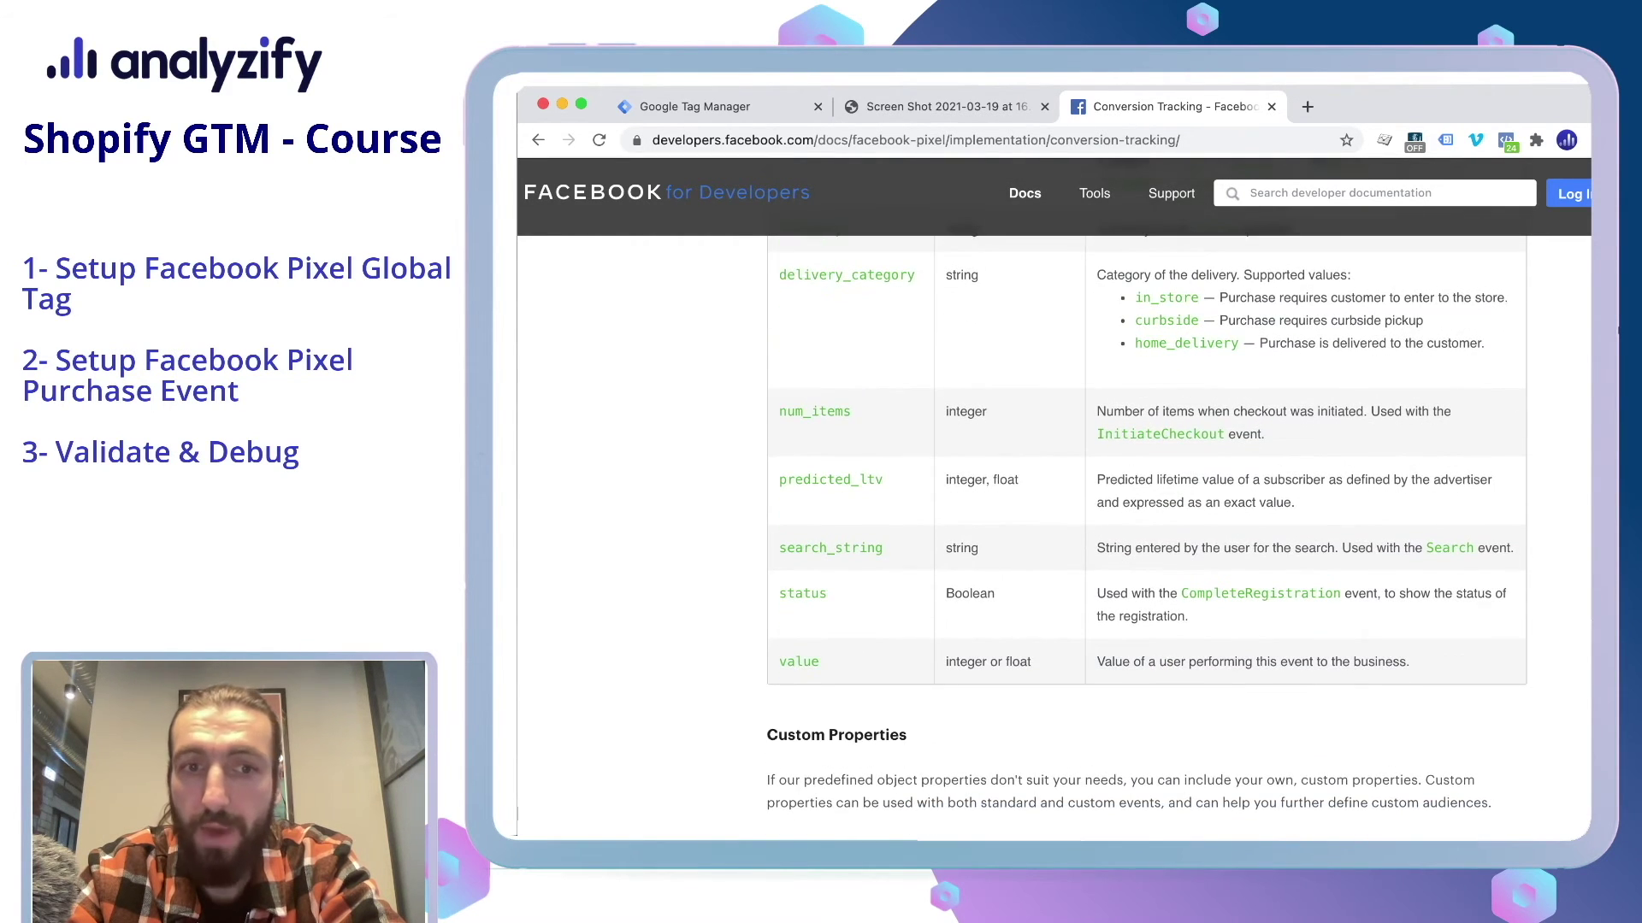
double_click(799, 661)
key("super+1")
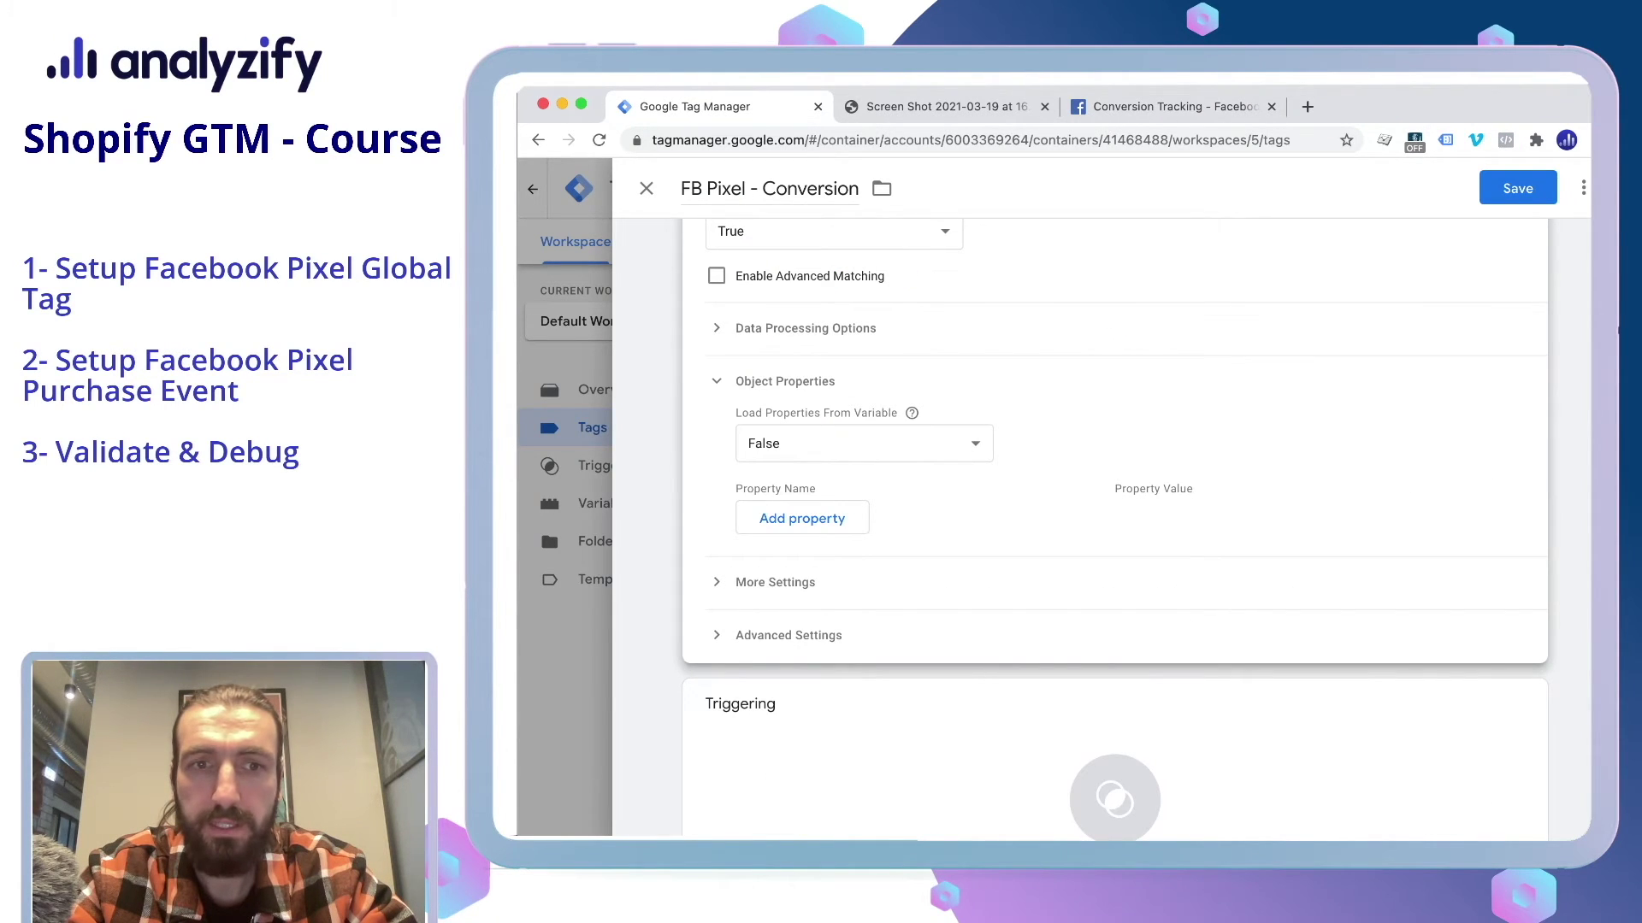
Step: Add a 'value' object property set to the {{dlv-totalValue}} variable
left_click(802, 518)
left_click(855, 527)
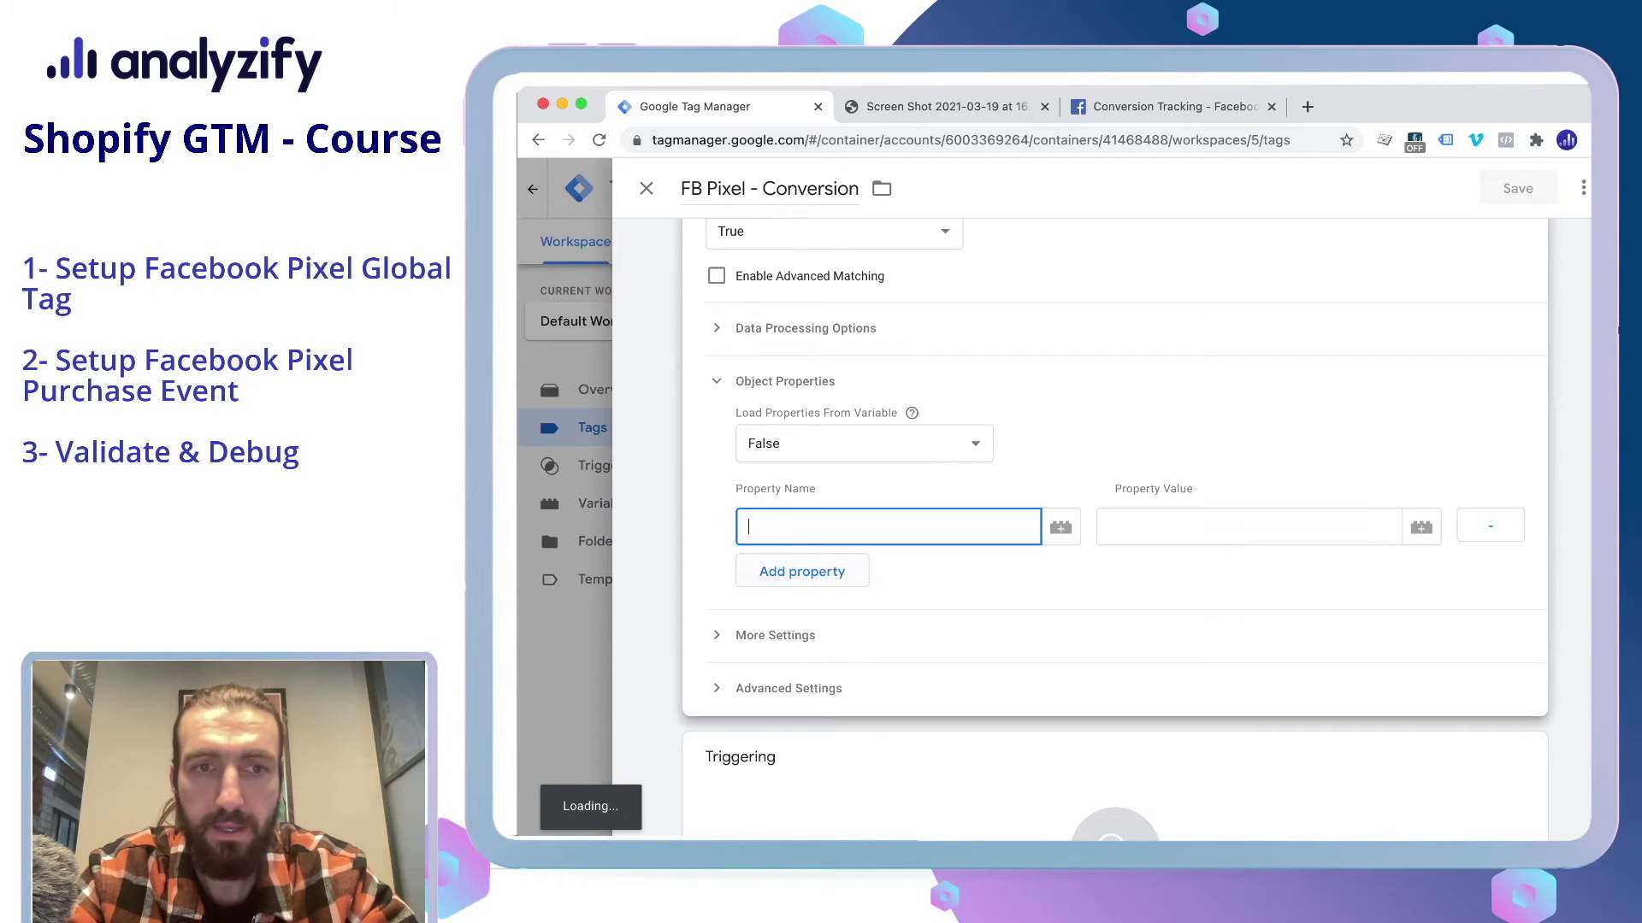
type("value")
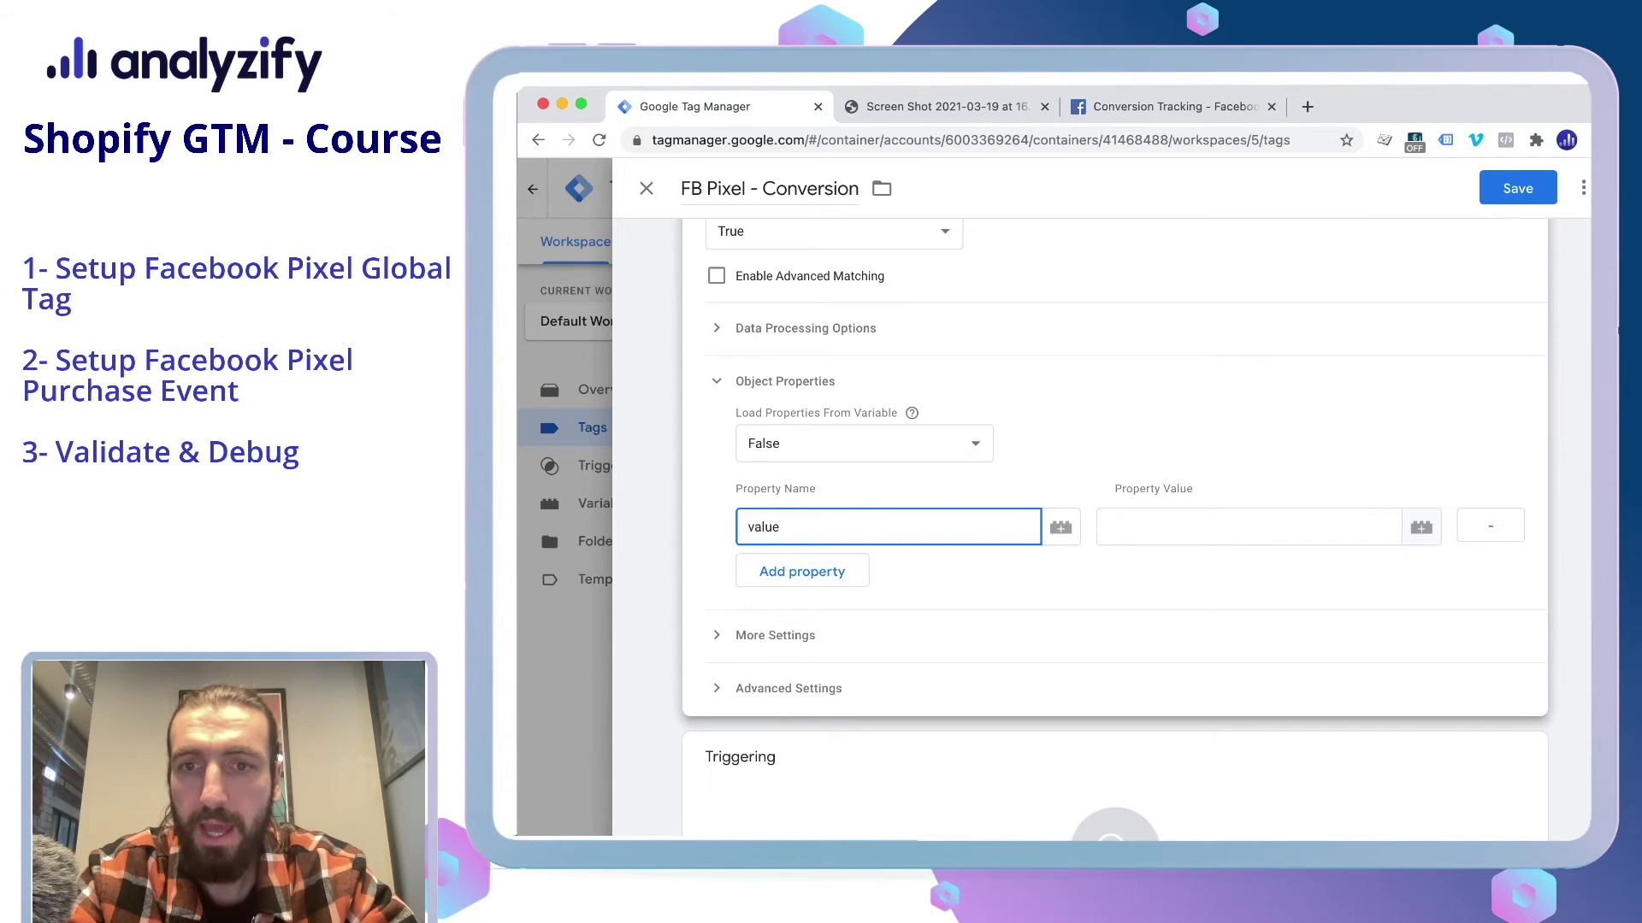
left_click(1421, 527)
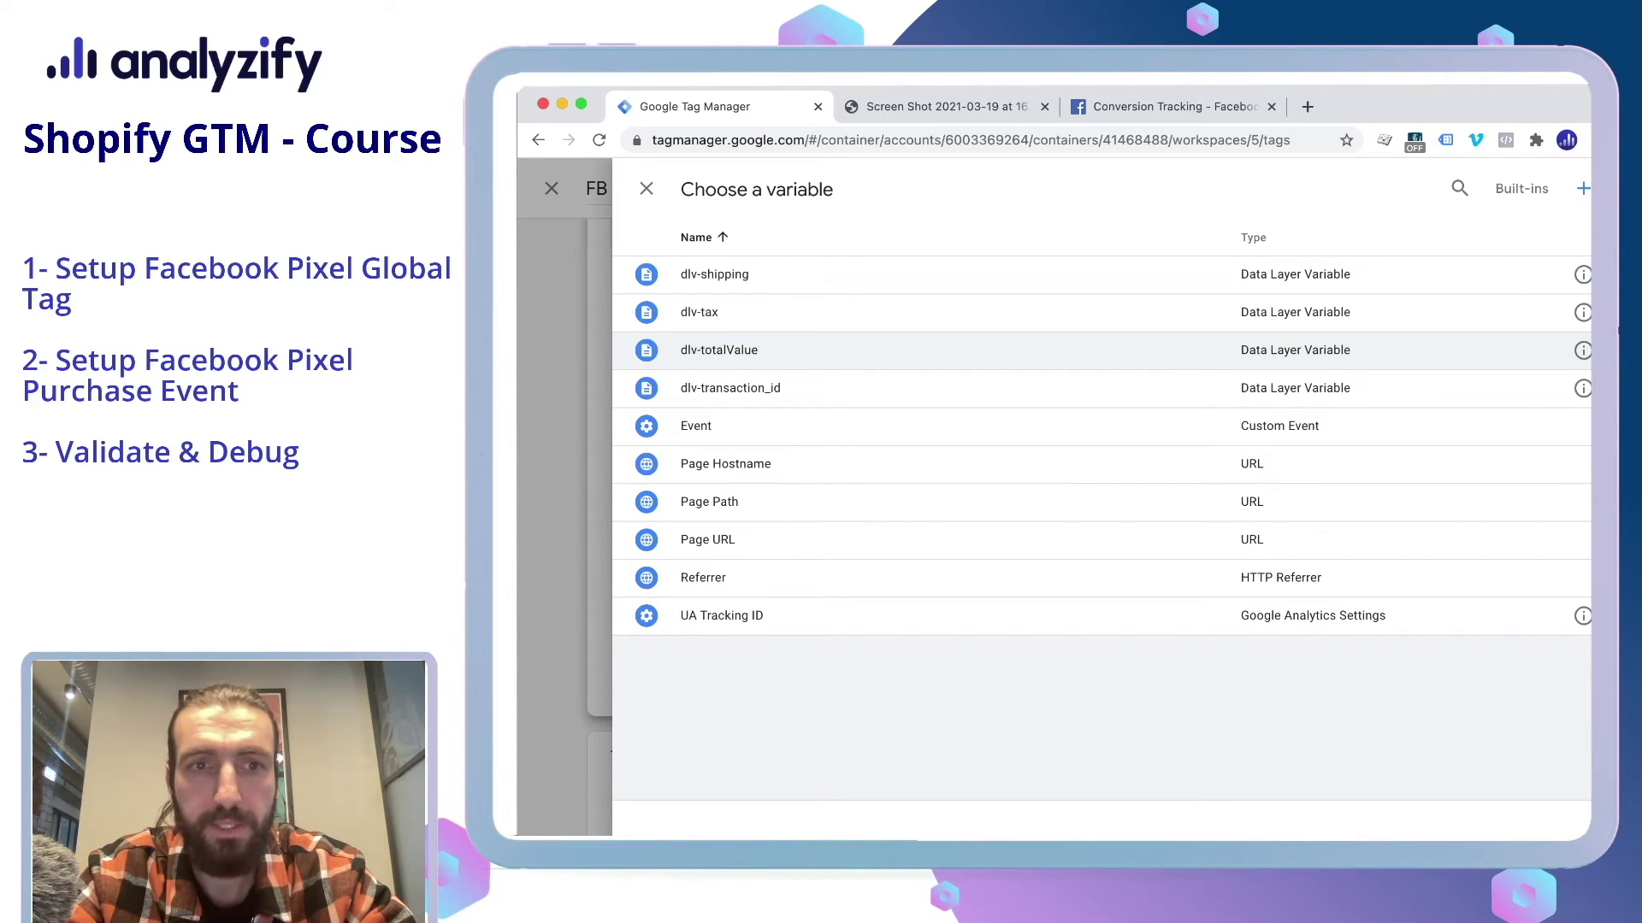
left_click(719, 349)
Step: Add a 'currency' object property with value EUR
left_click(802, 572)
left_click(855, 580)
type("curr")
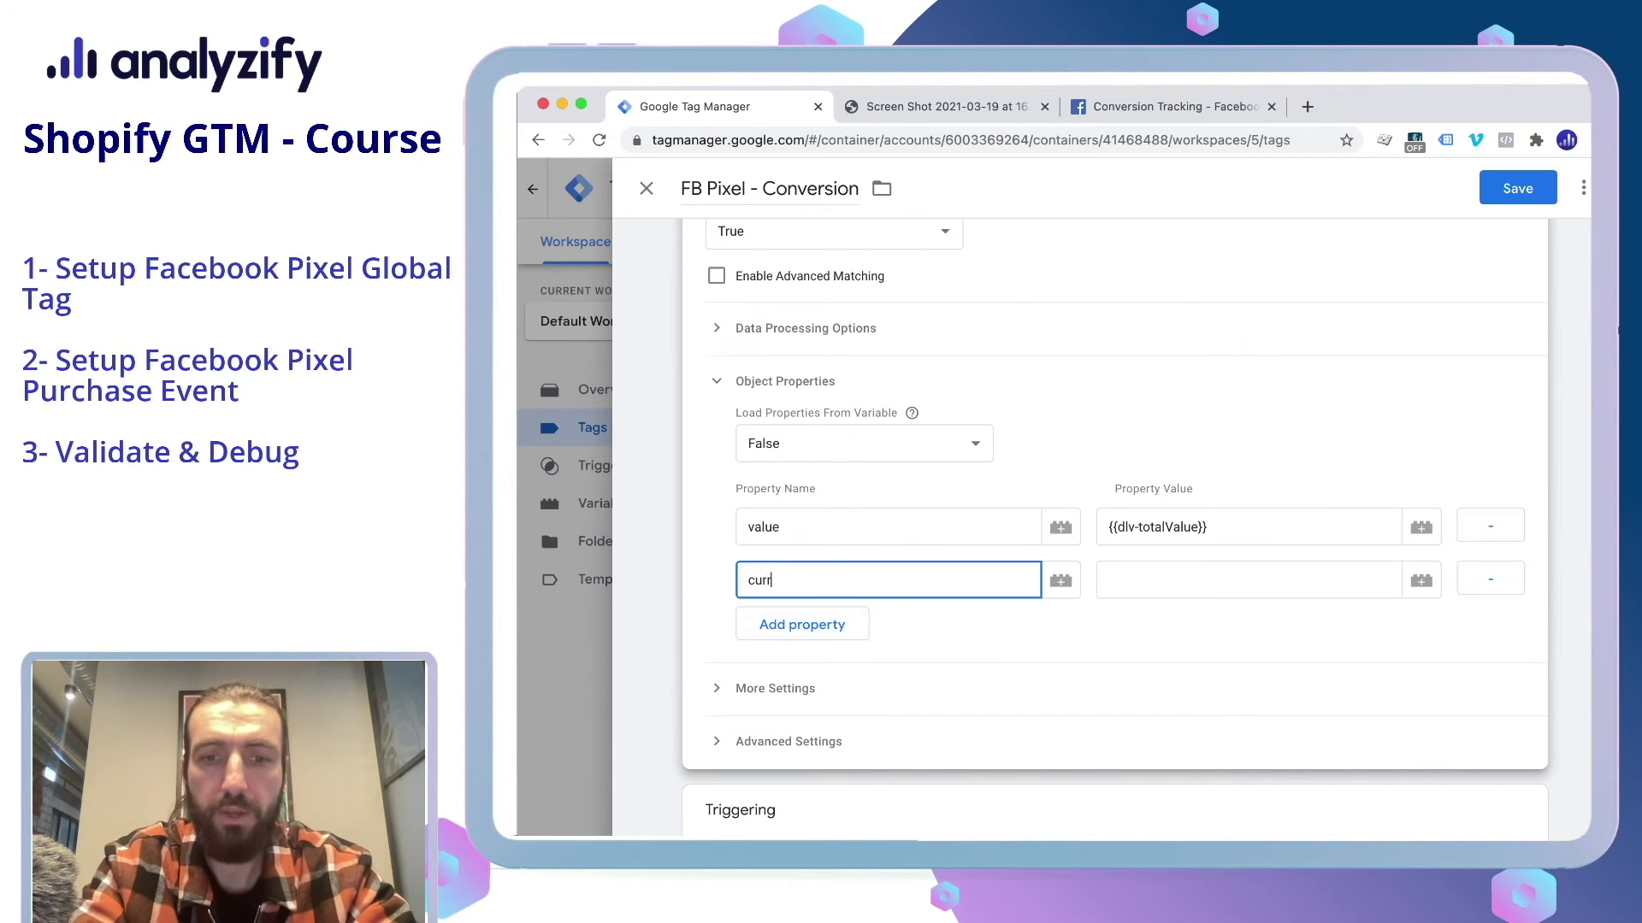
type("ency")
key("Tab")
key("Tab")
type("EUR")
key("Tab")
key("Tab")
key("Tab")
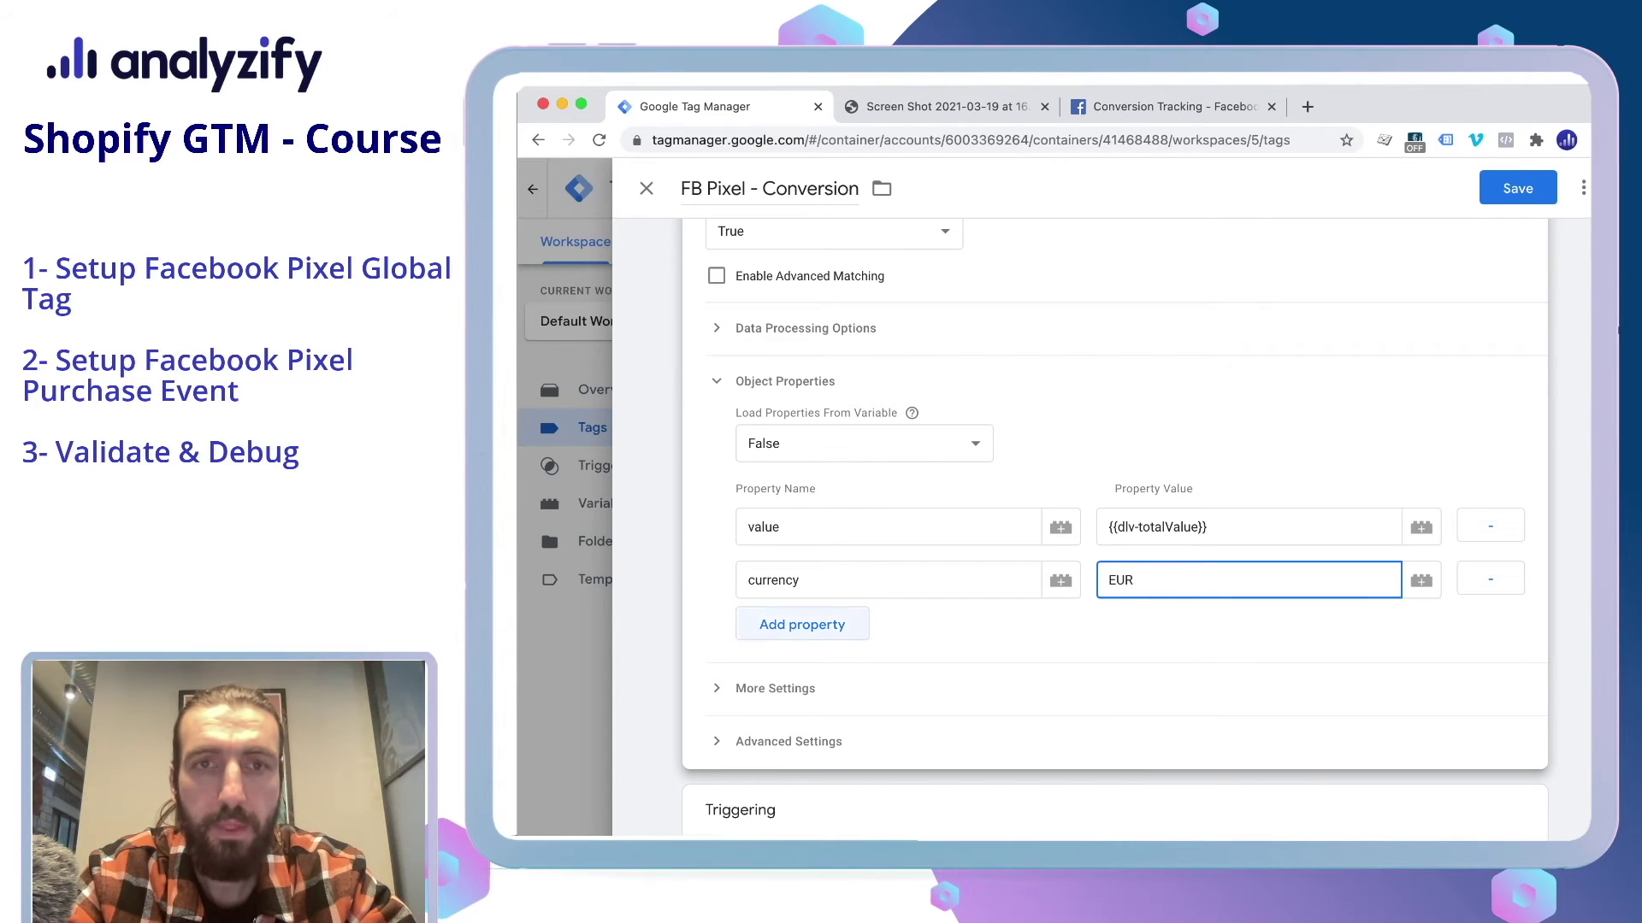
Step: Add a 'content_type' object property with value product, then check the EUR and product values
key("Return")
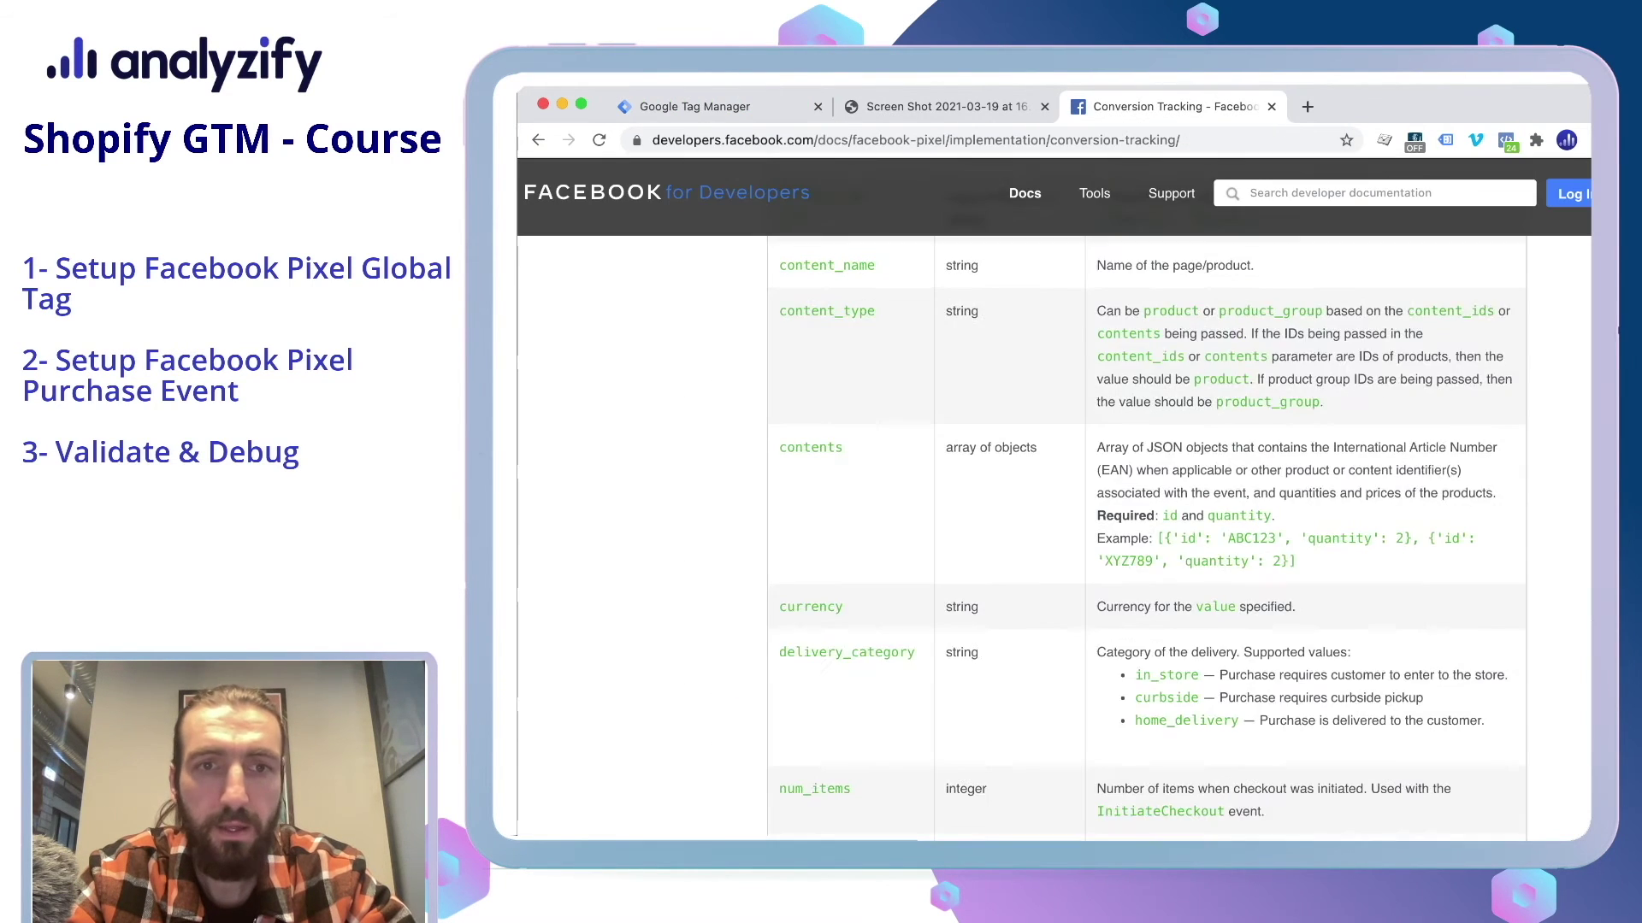
scroll(1146, 530, "up", 1)
type("content_type")
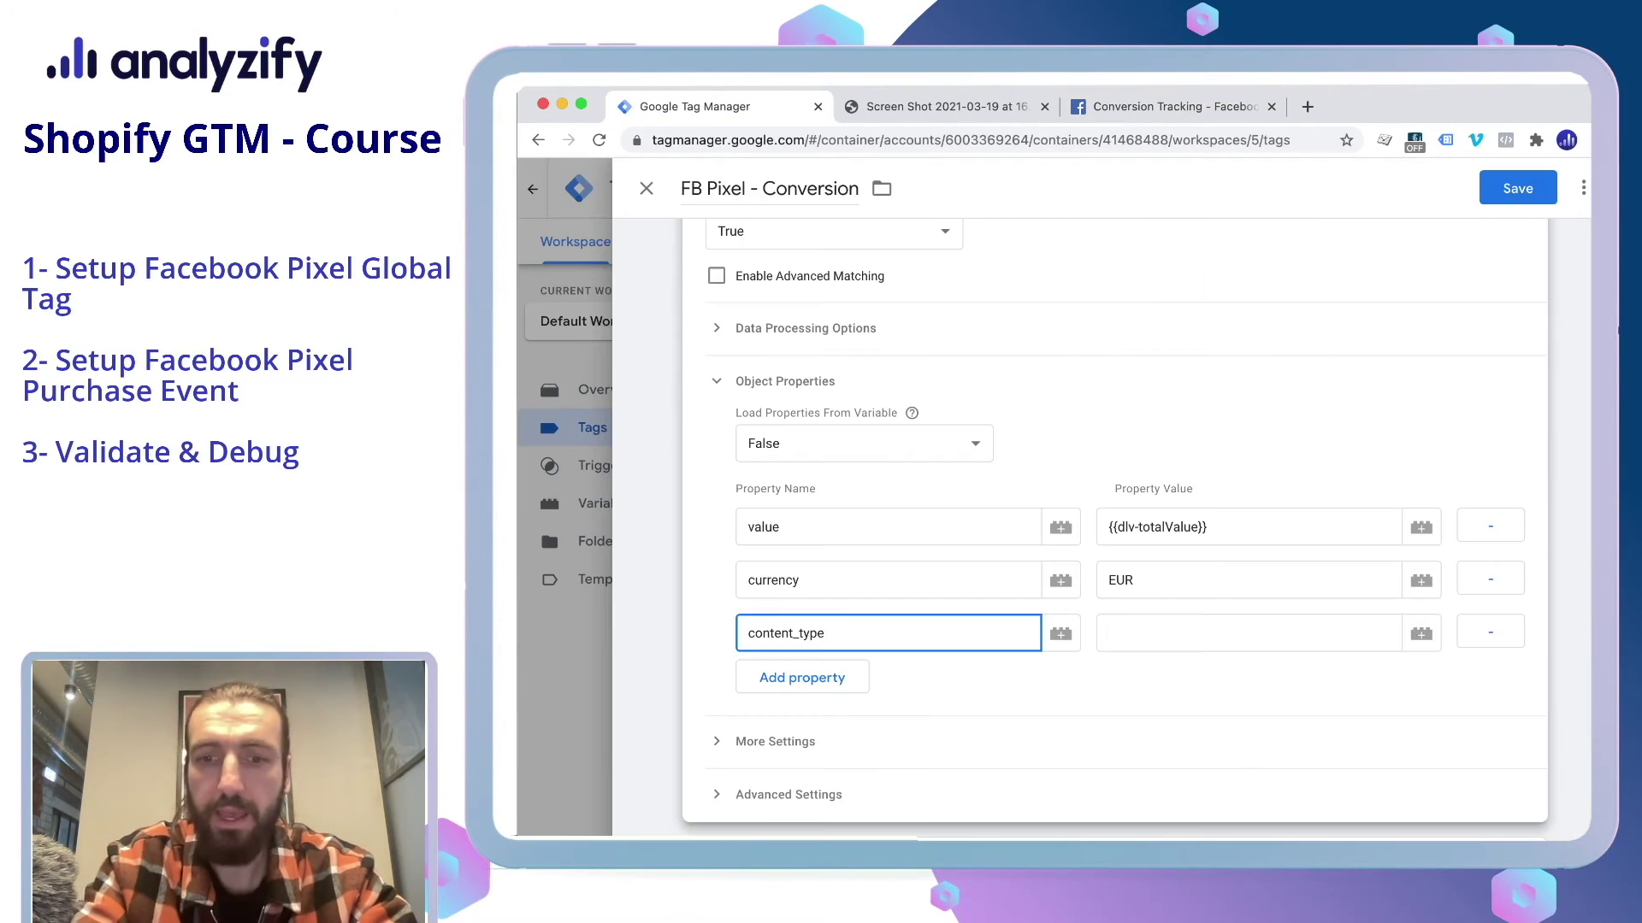
left_click(1248, 633)
type("product")
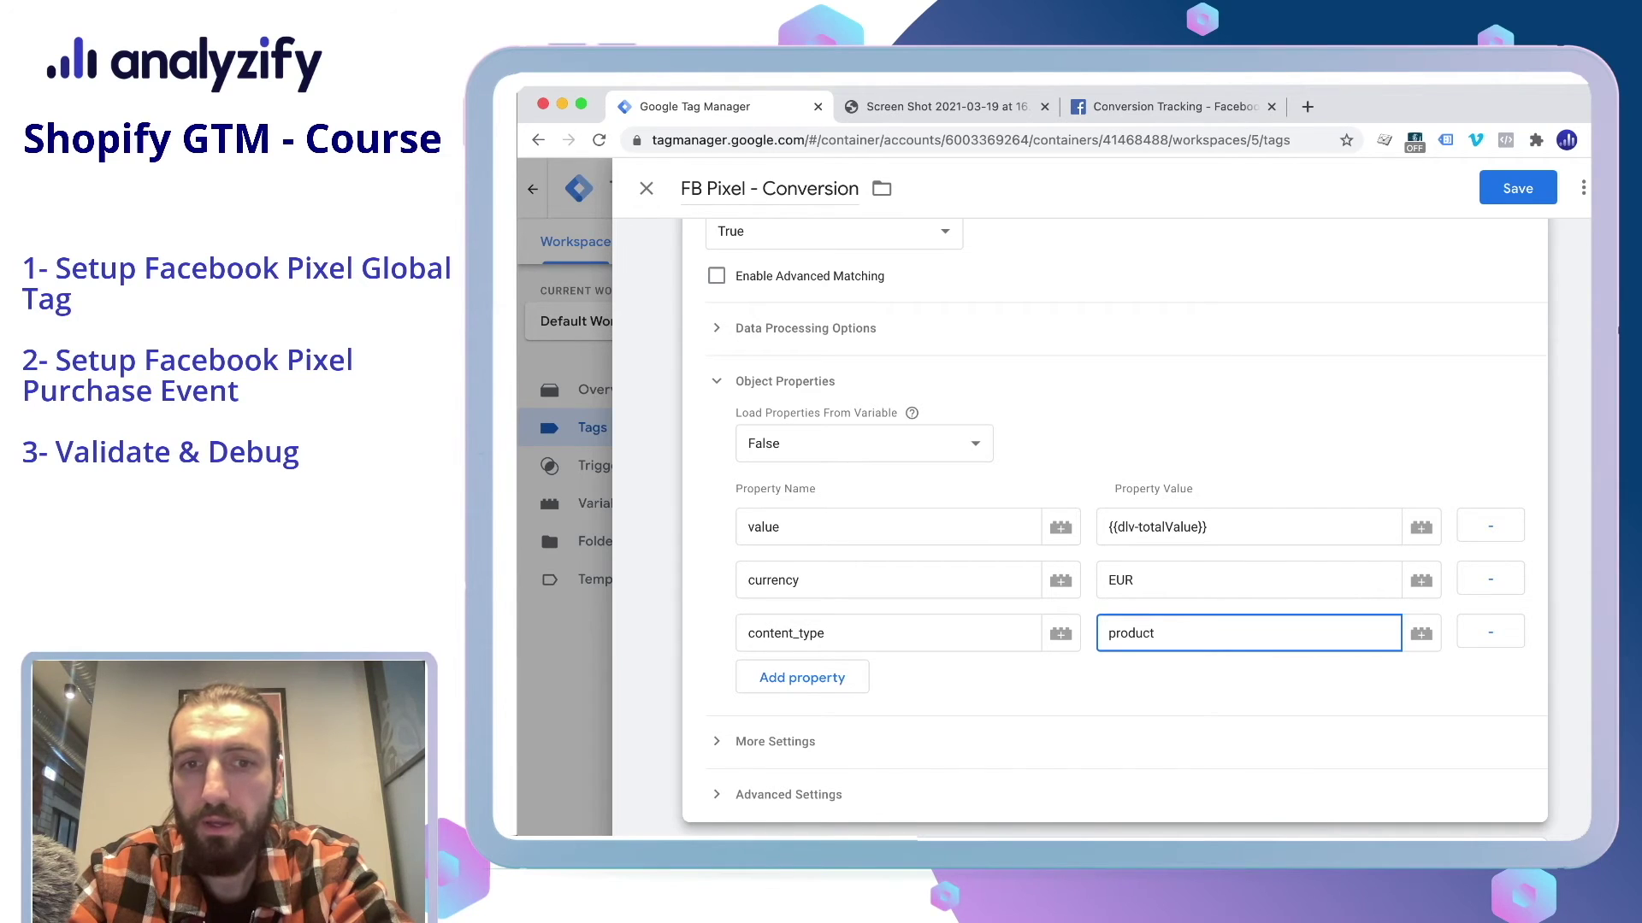
double_click(1120, 580)
double_click(1130, 633)
scroll(1112, 513, "up", 7)
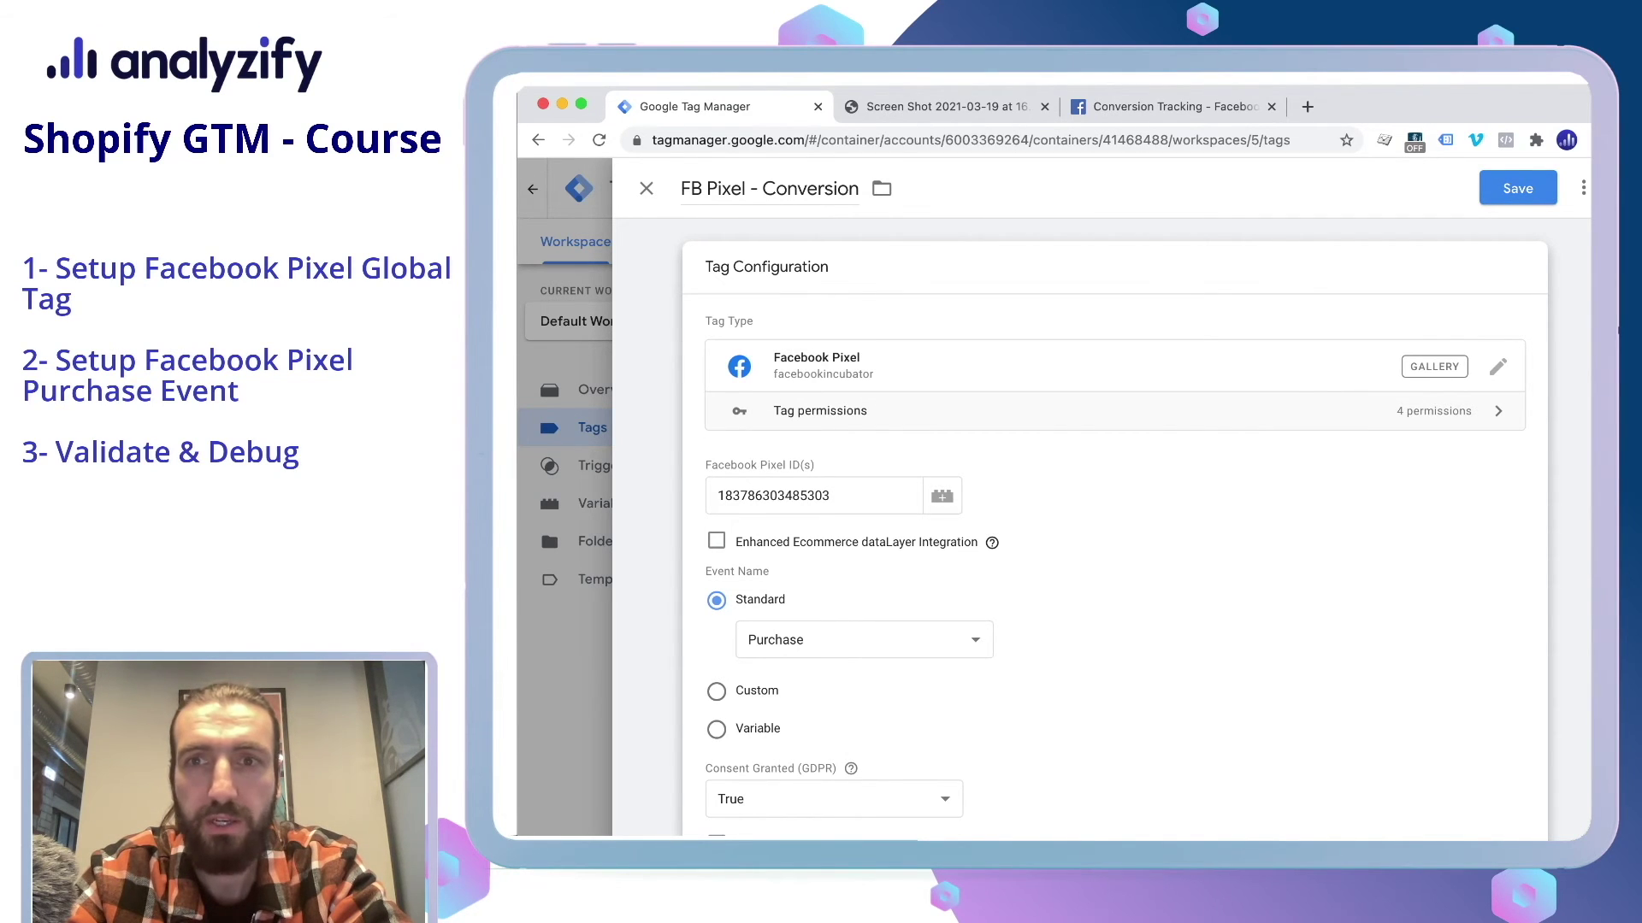
Step: Save FB Pixel - Conversion with Custom Purchase Event as its firing trigger
left_click(1517, 188)
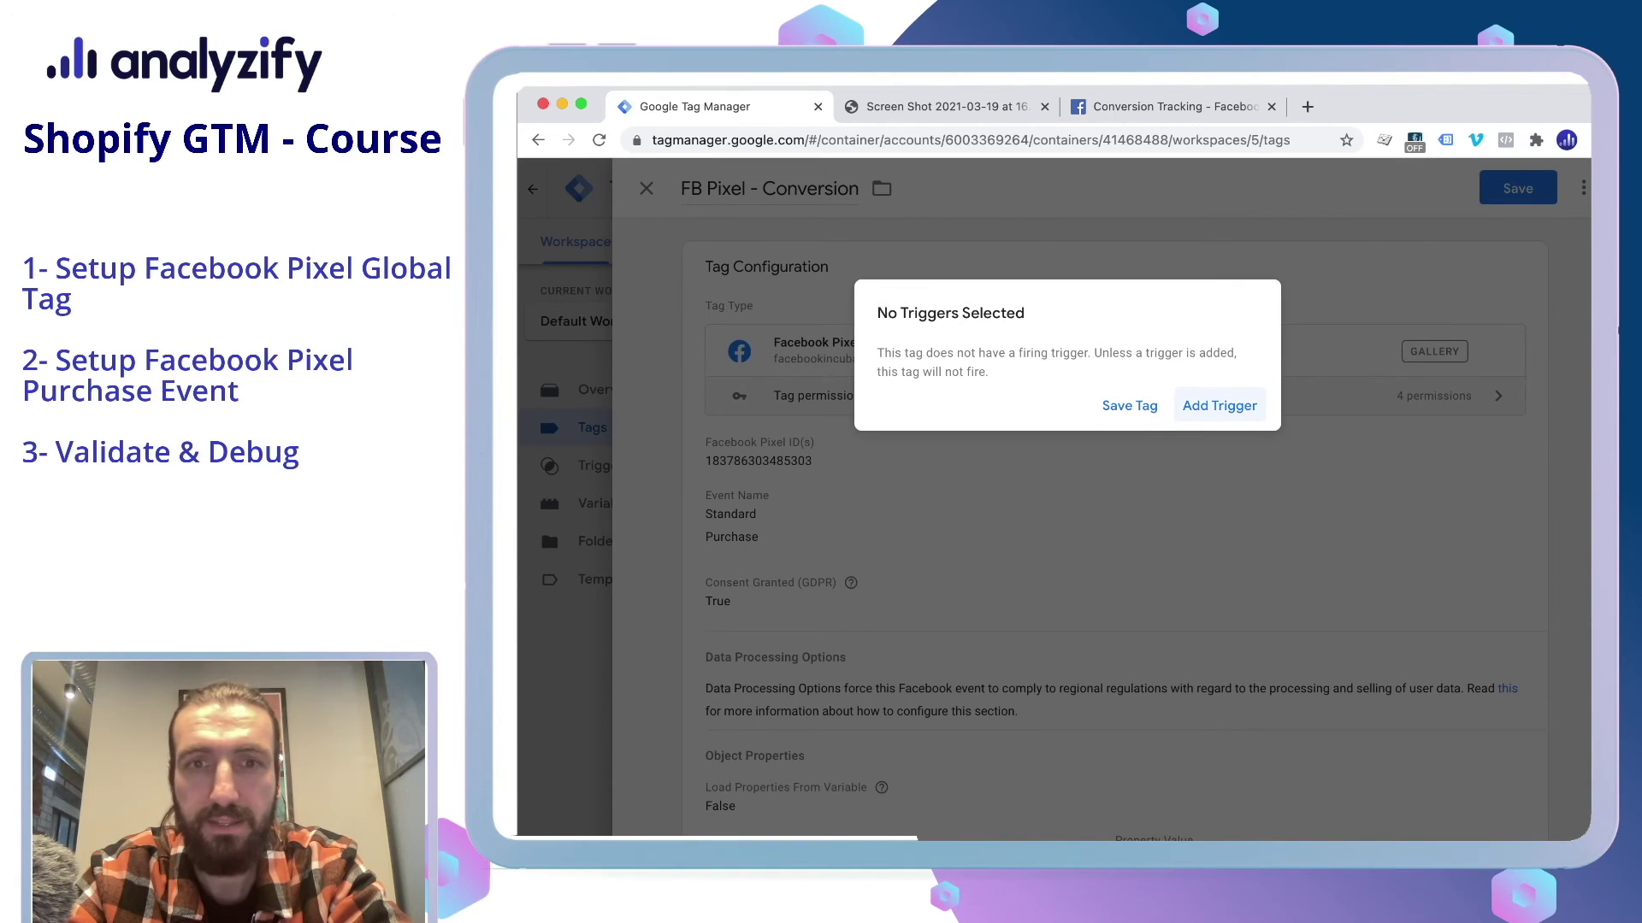
left_click(1219, 405)
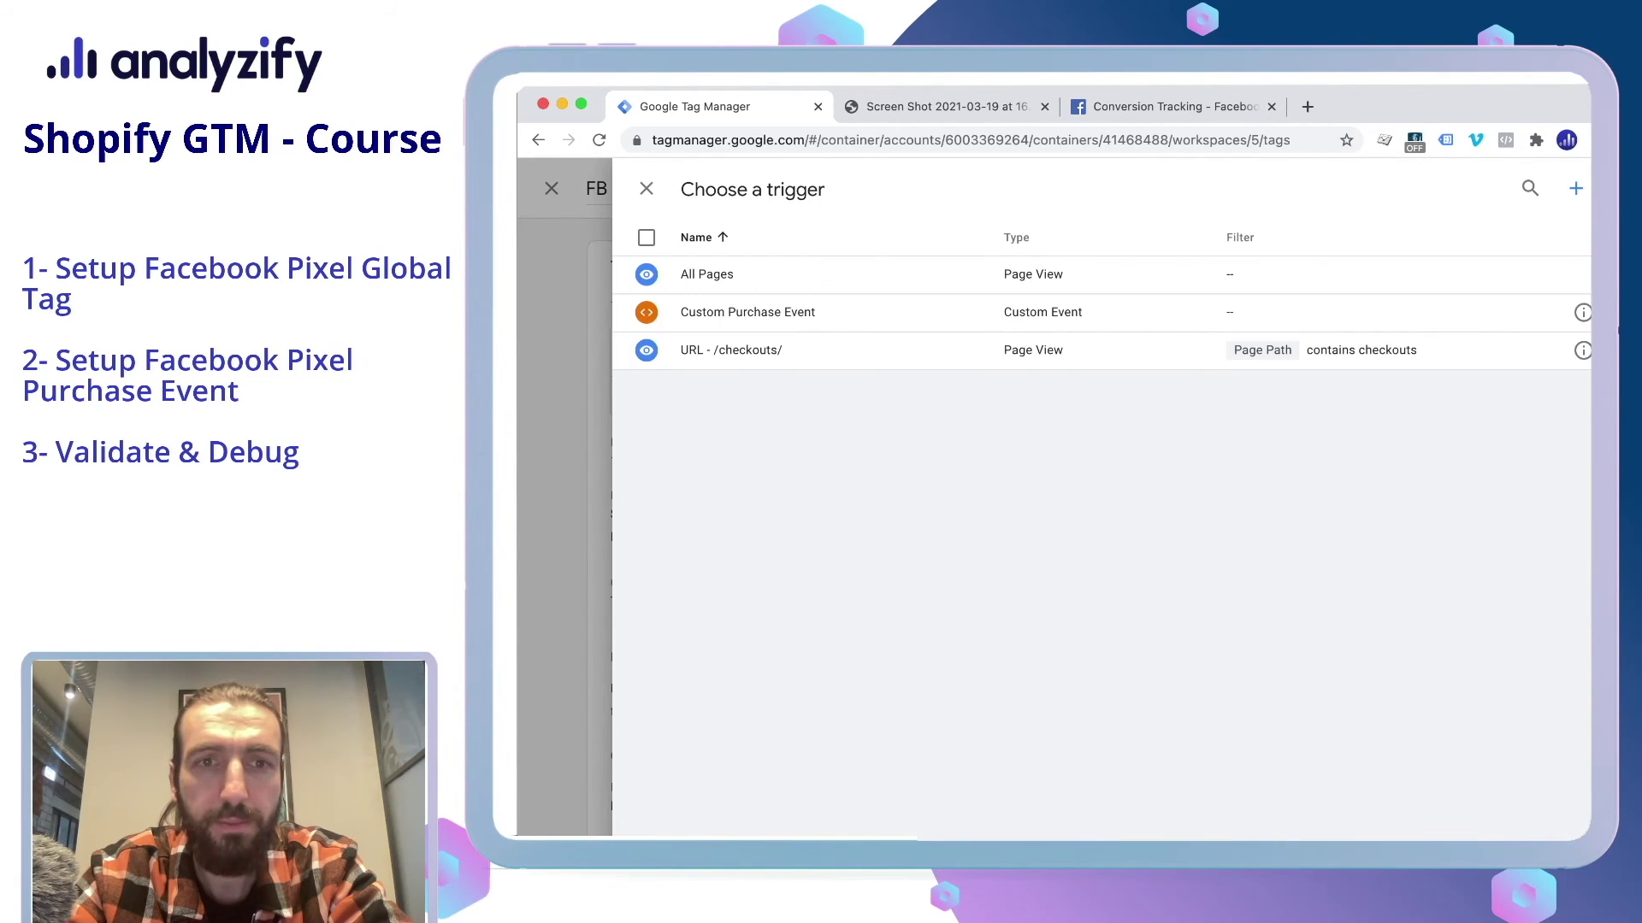
left_click(748, 312)
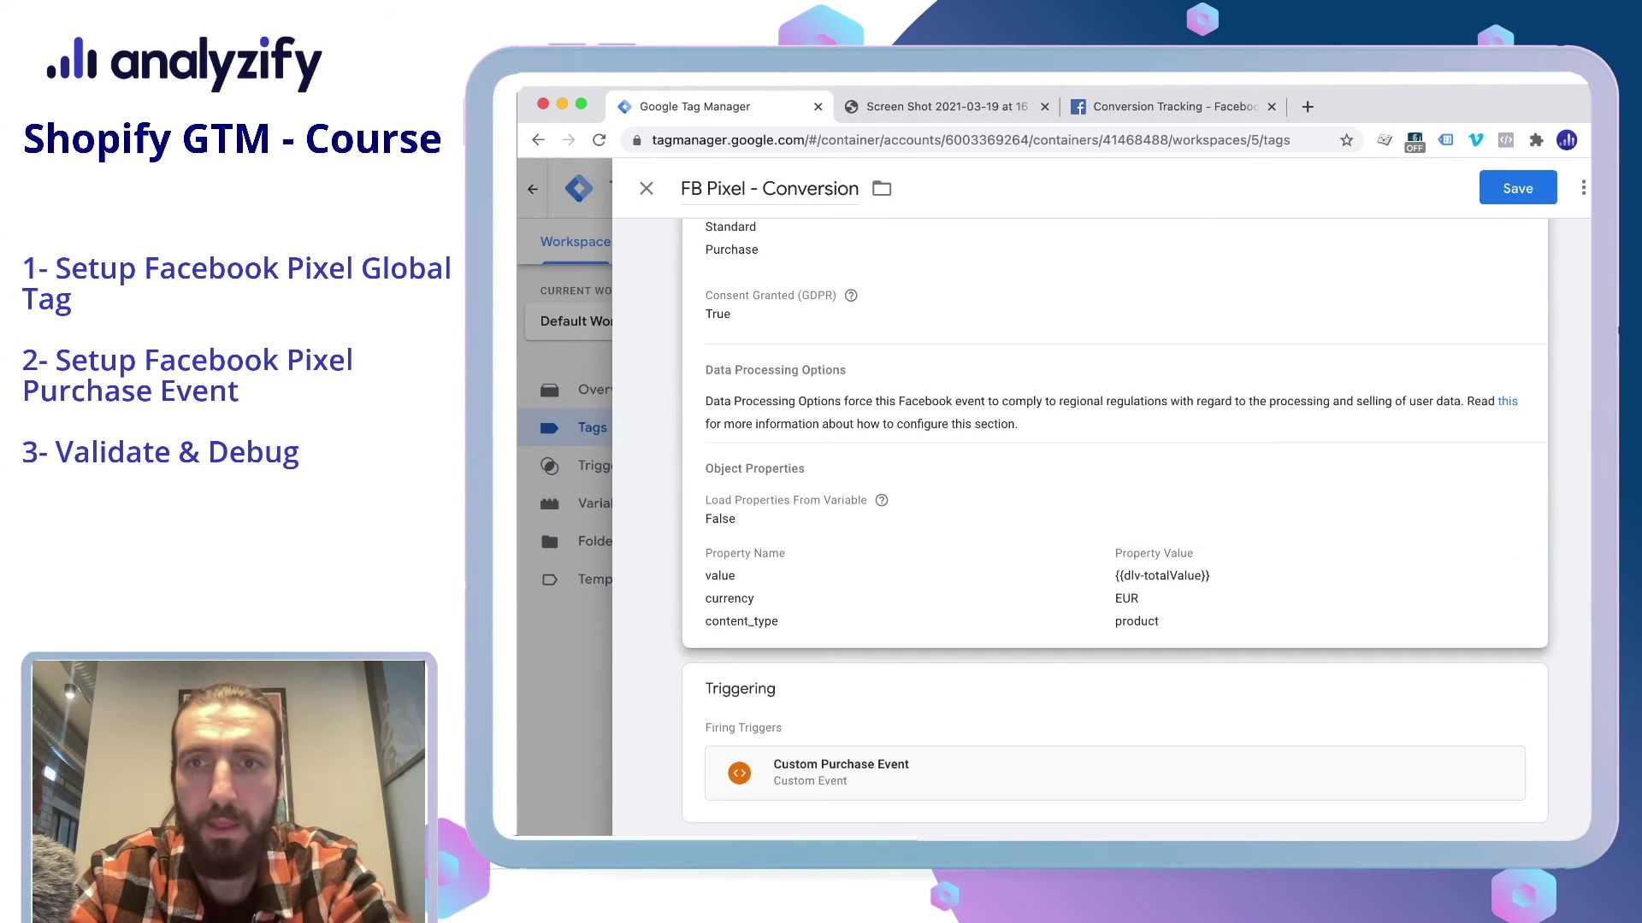
scroll(1112, 513, "up", 4)
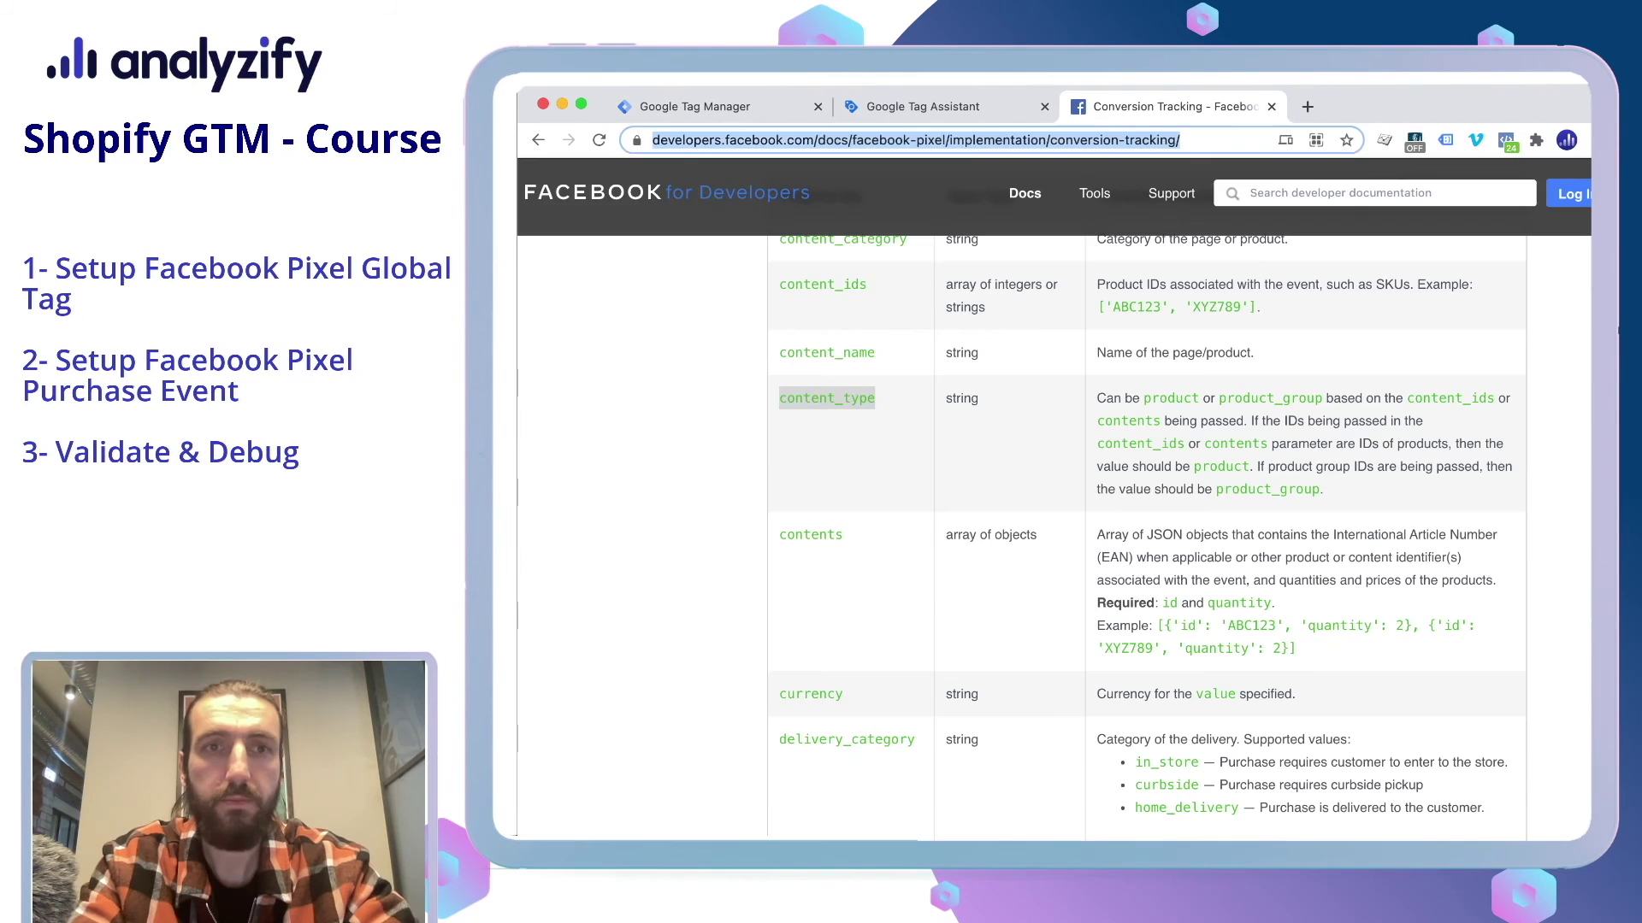
Step: Open the store admin address and start a Tag Assistant preview of the store URL
left_click(769, 139)
type("solverhood.myshopify.com/admin")
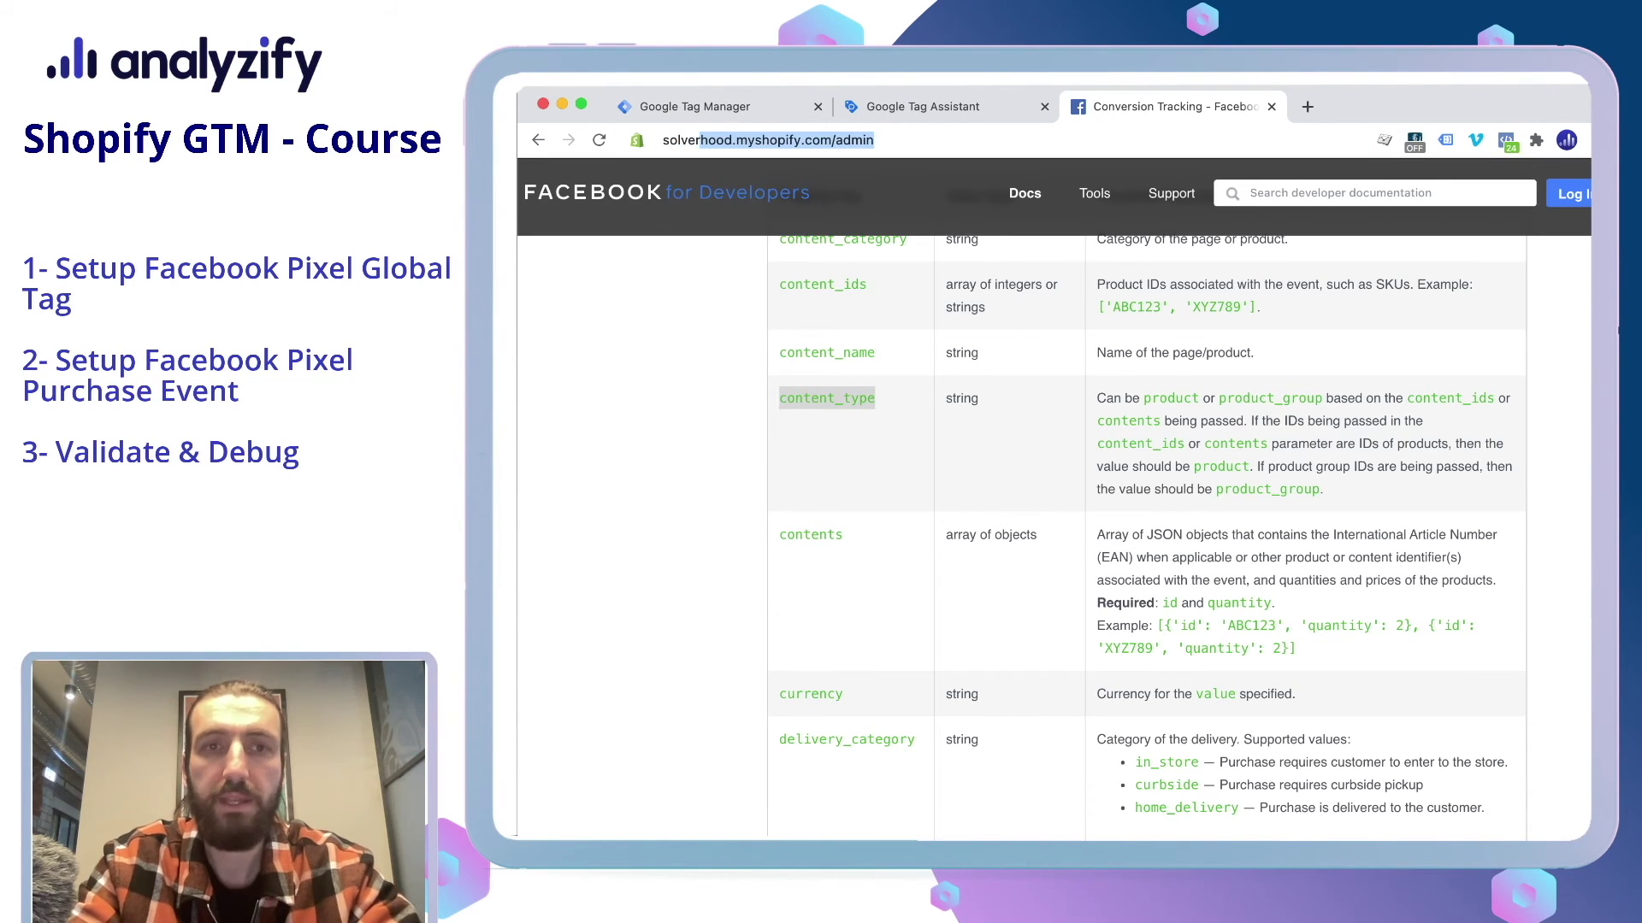
key("Return")
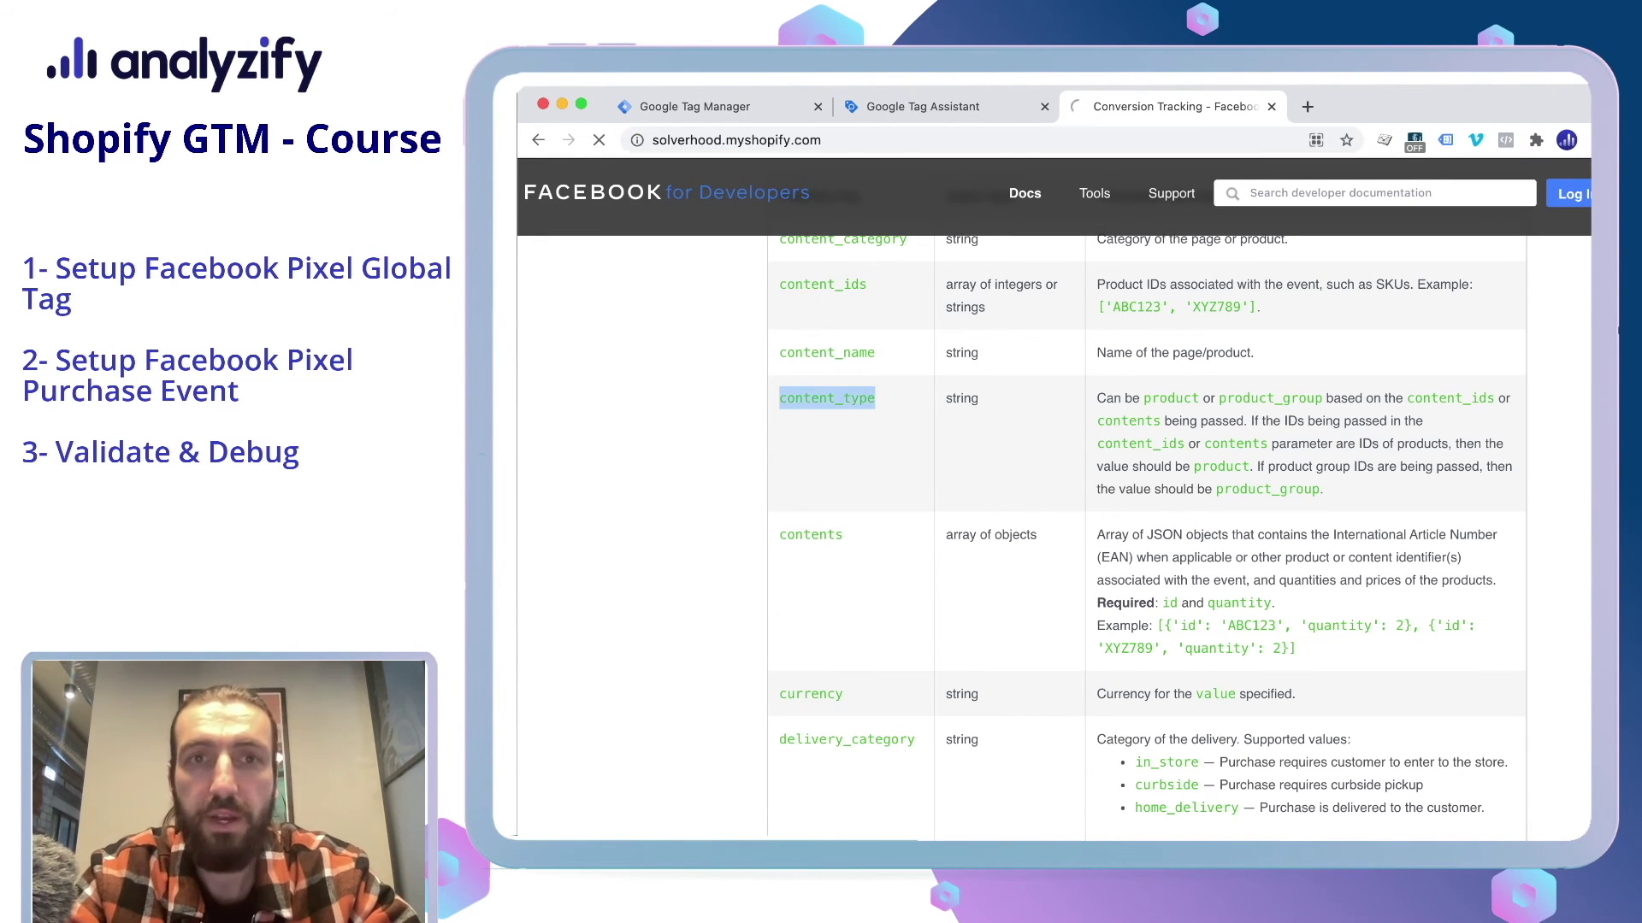
key("ctrl+shift+Tab")
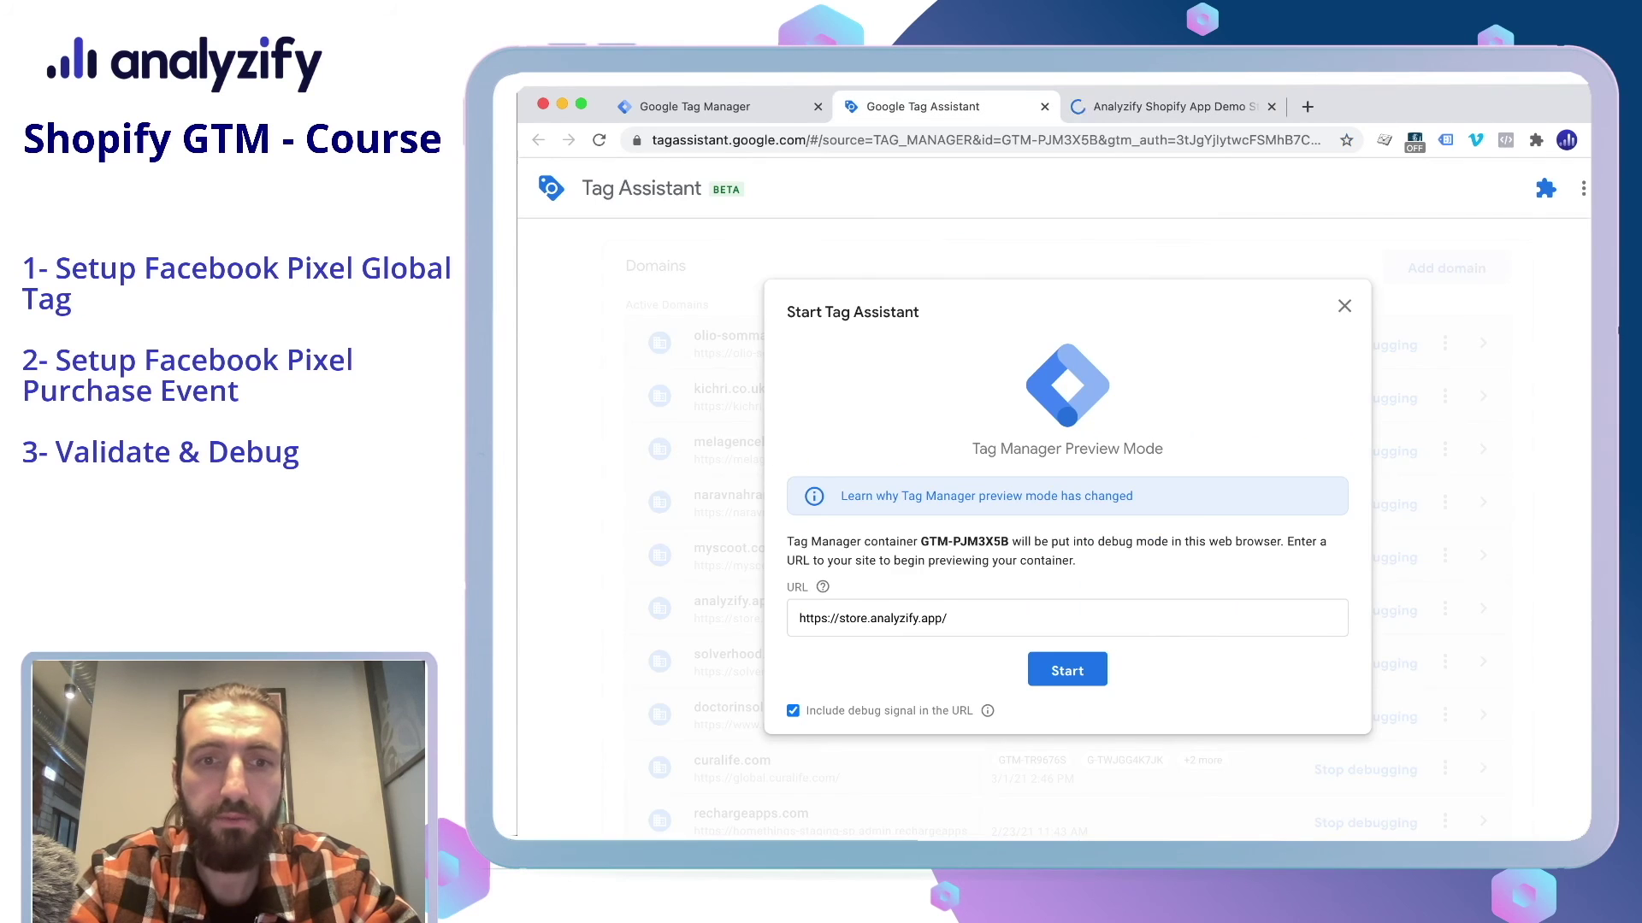
key("Return")
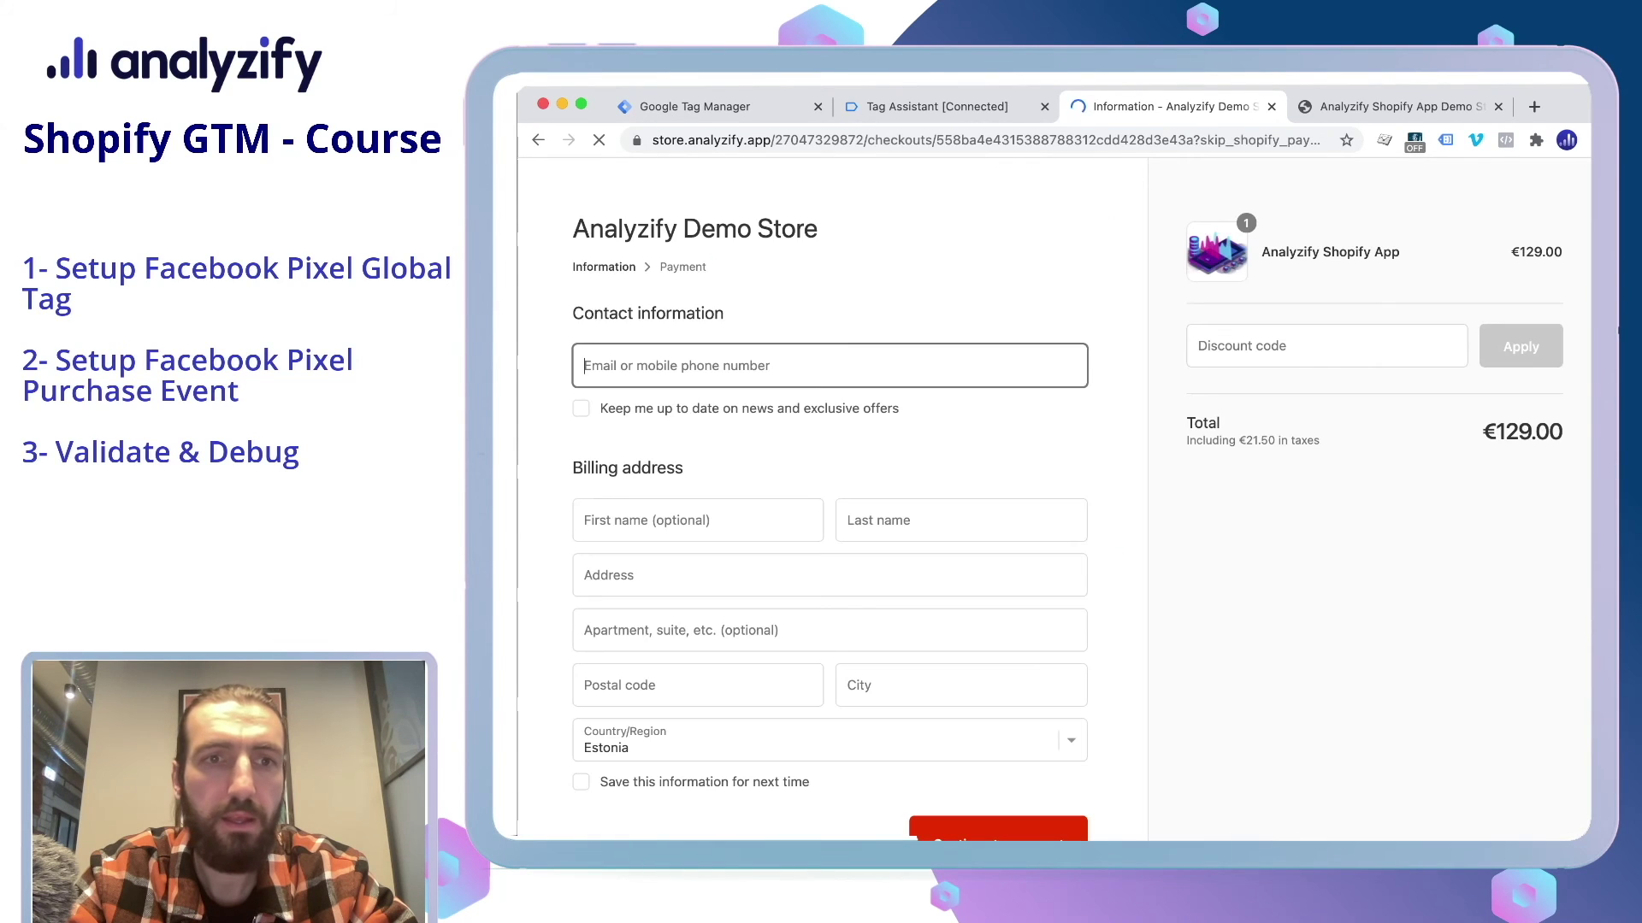
Step: Complete the test checkout using the autofilled details, then return to the Tag Assistant summary
key("Down")
key("Return")
key("Tab")
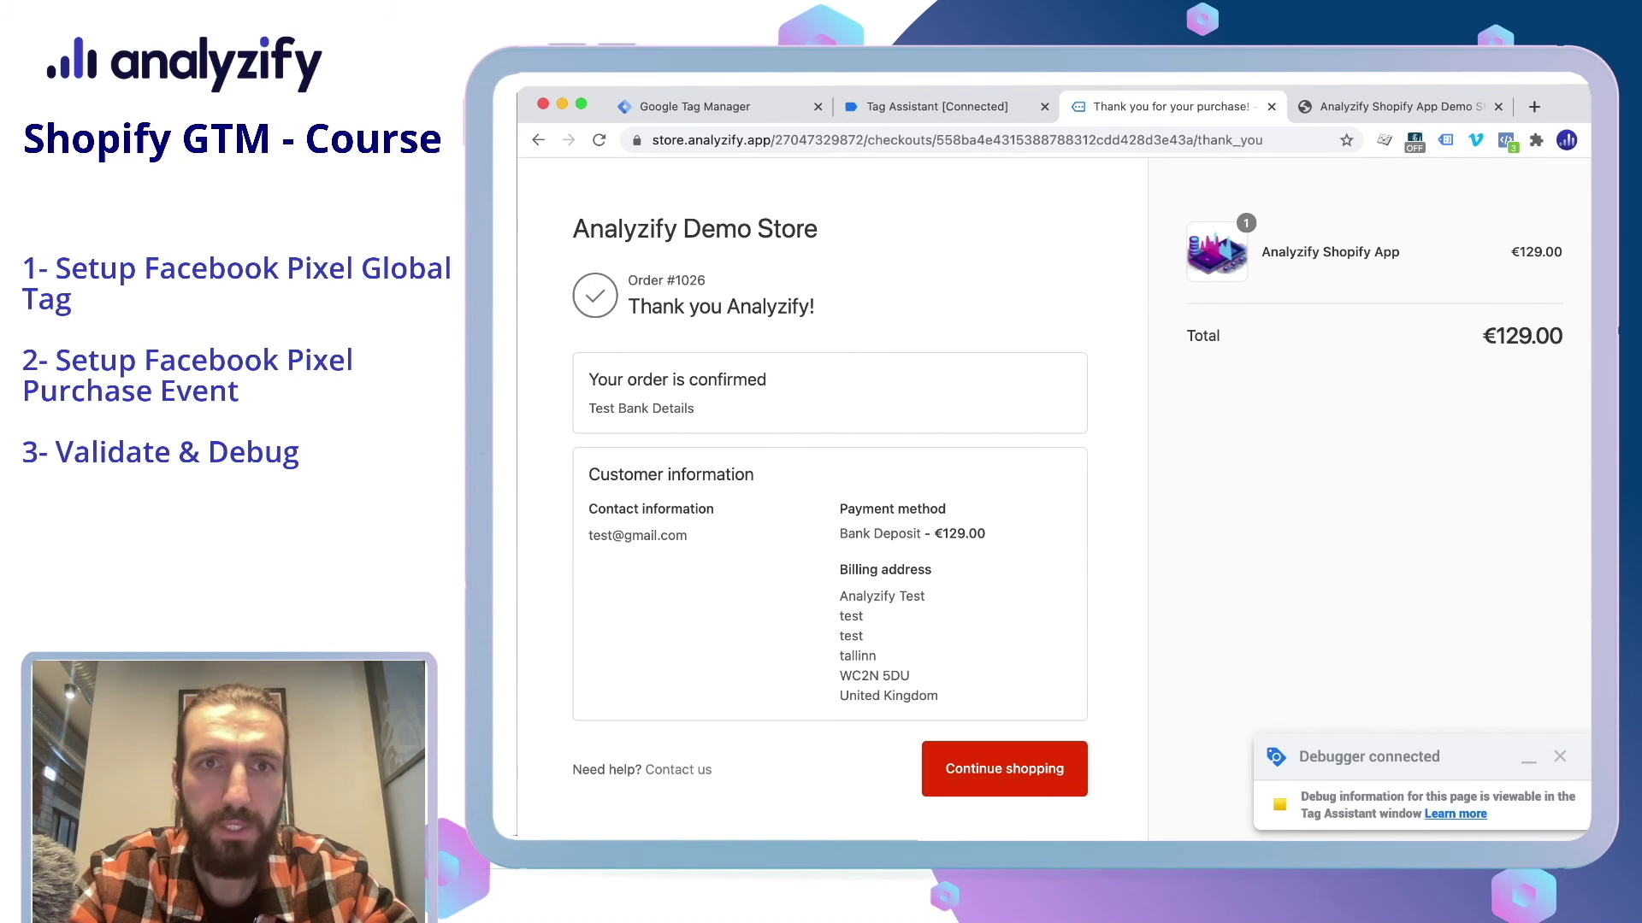
left_click(936, 106)
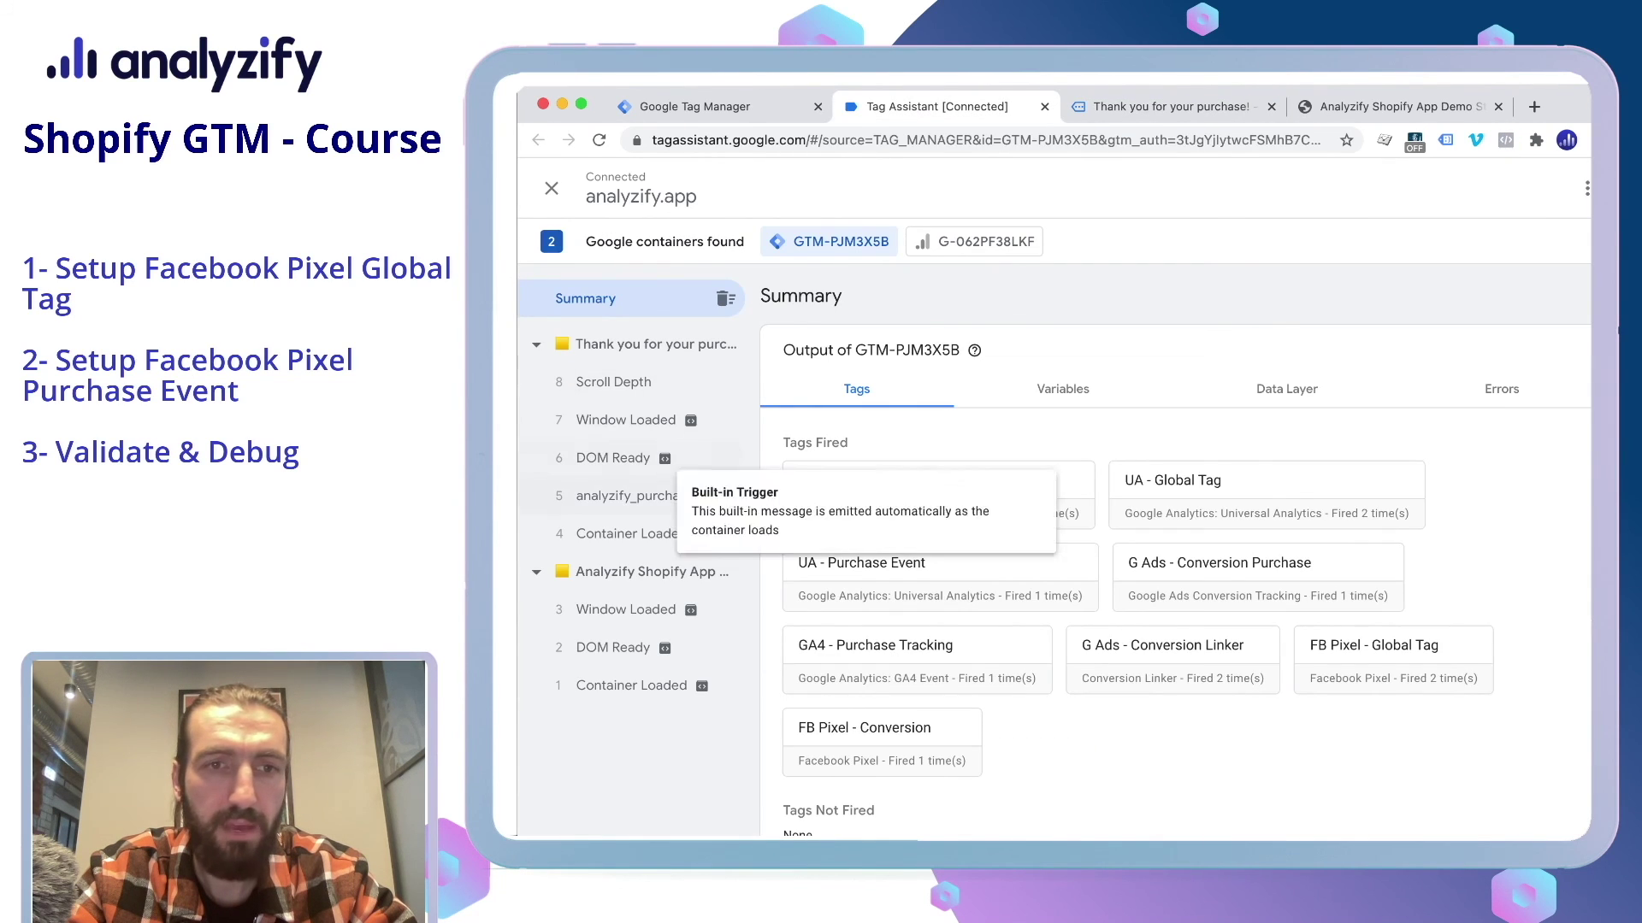
Step: Inspect FB Pixel - Conversion on analyzify_purchase, highlighting value 129.00 and content_type product
left_click(635, 496)
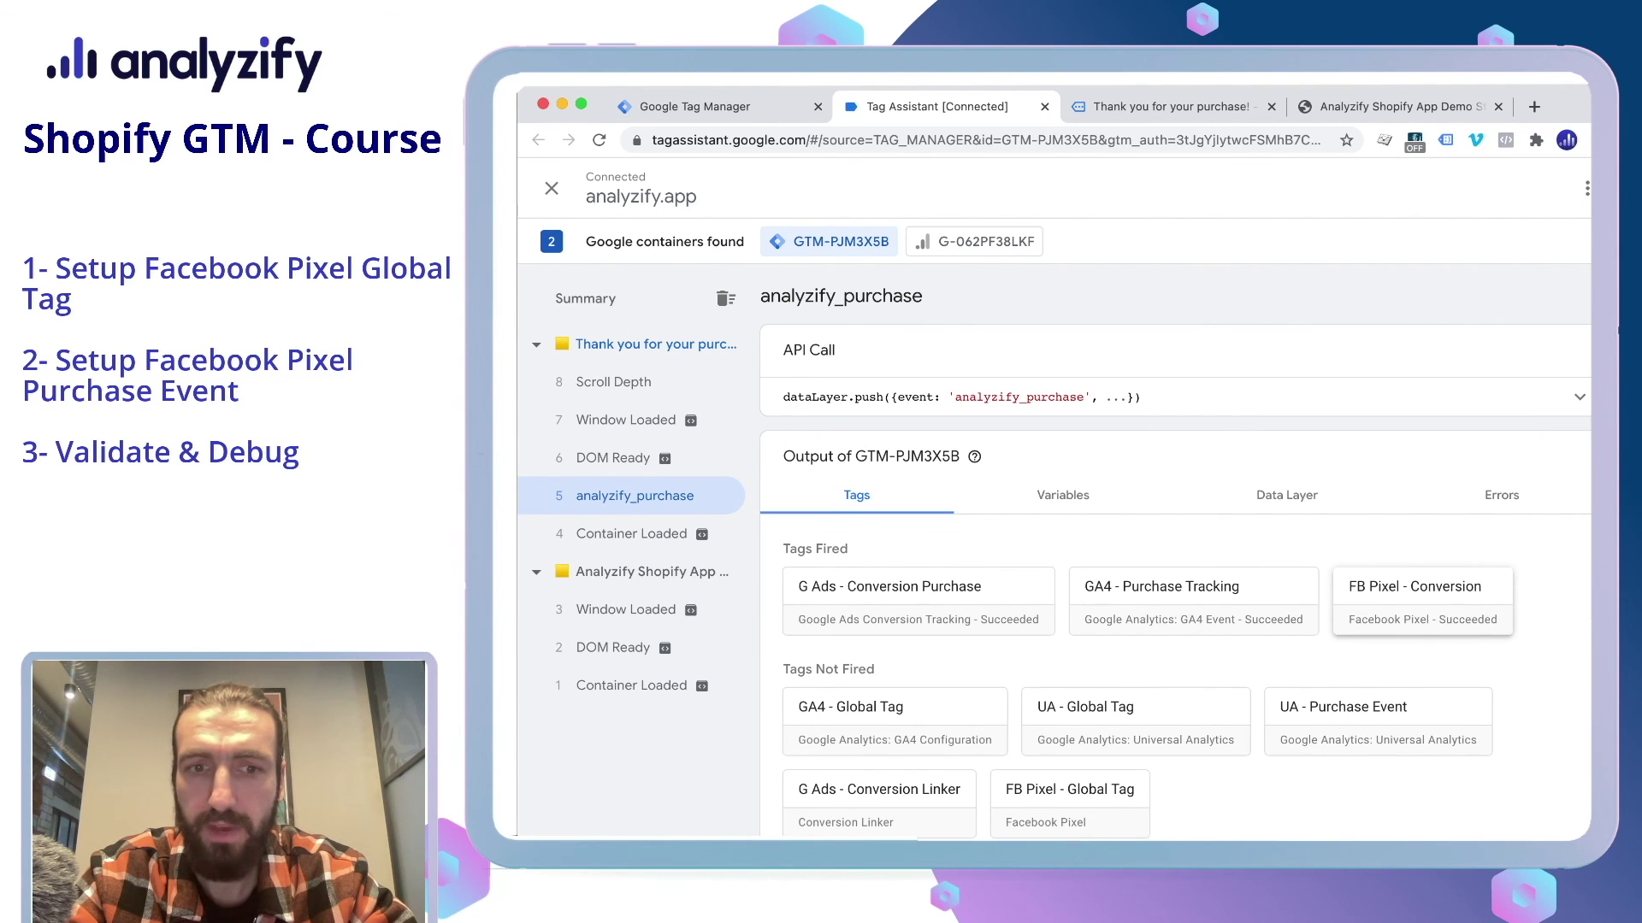
left_click(1422, 602)
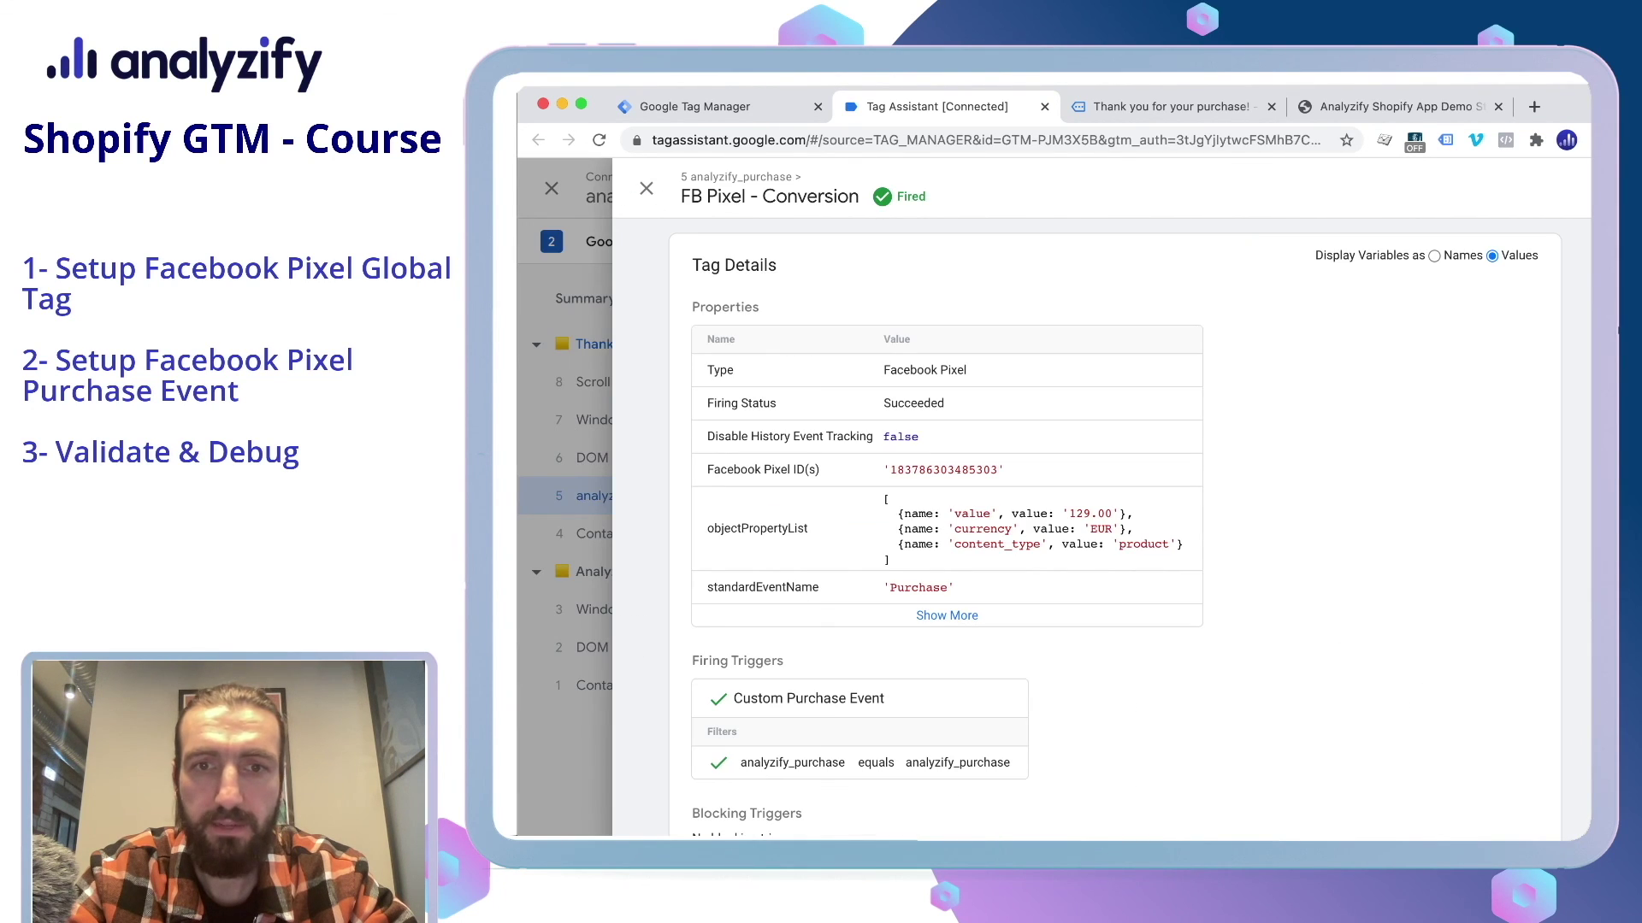
double_click(1090, 513)
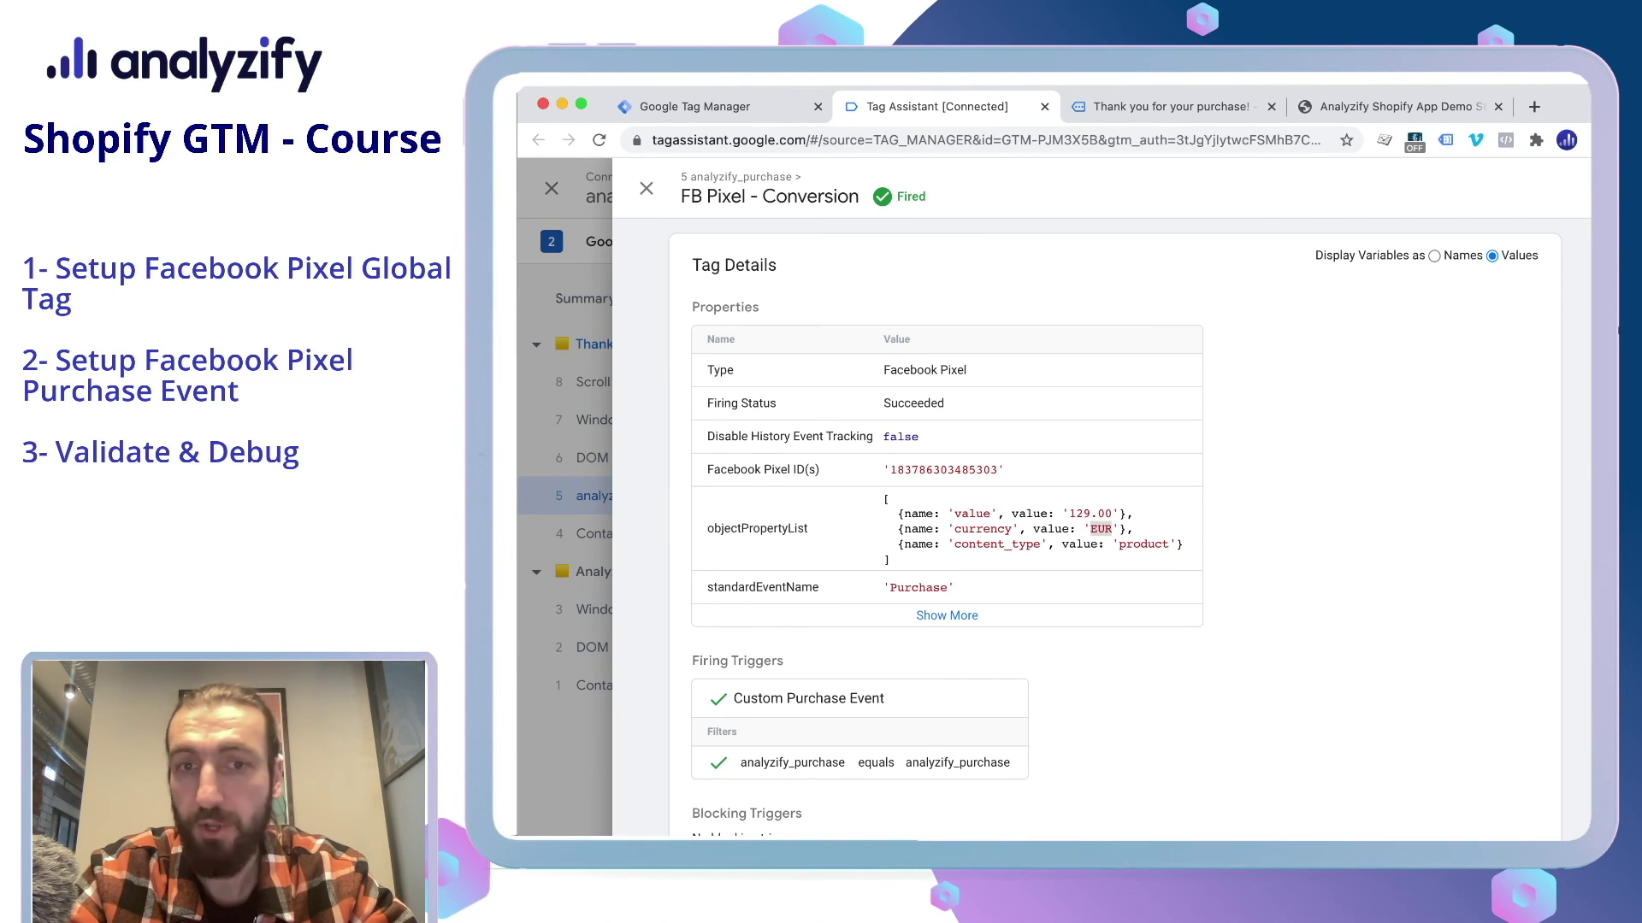
double_click(1143, 544)
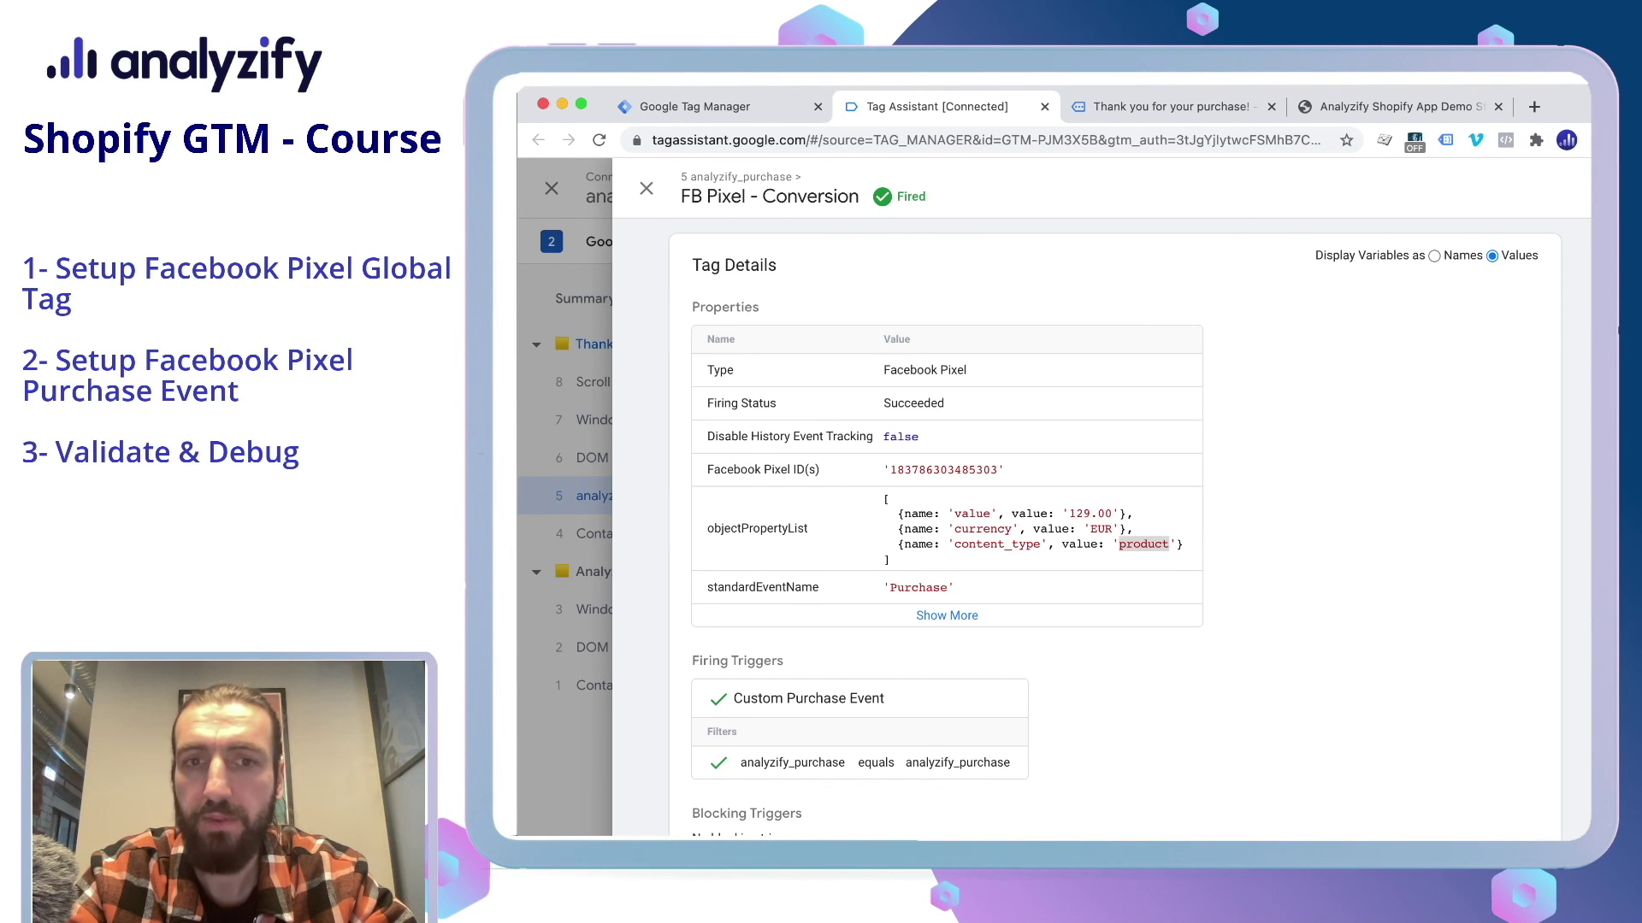